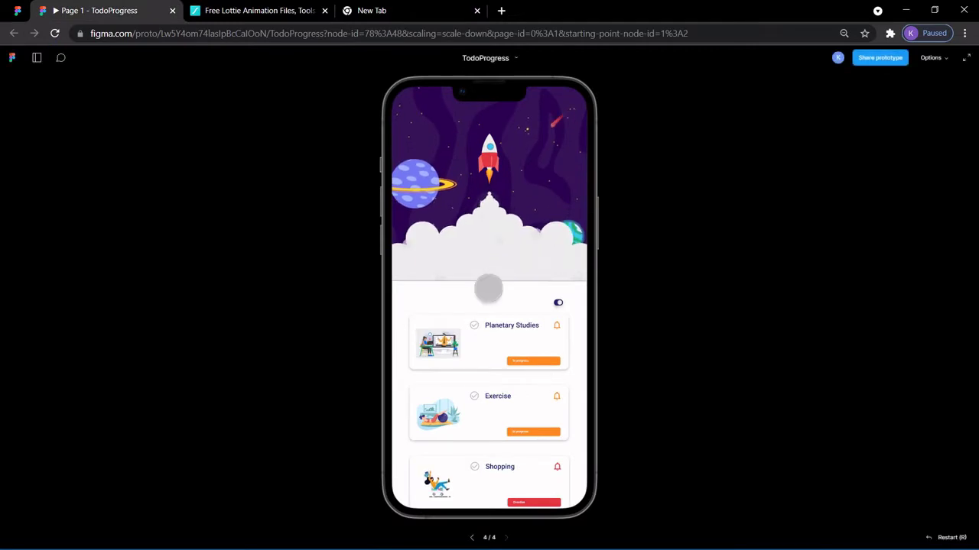
# Step: Examine the task list in the running prototype and the finished screen's header and task cards in the design file
pyautogui.moveTo(497, 341); pyautogui.dragTo(491, 155)
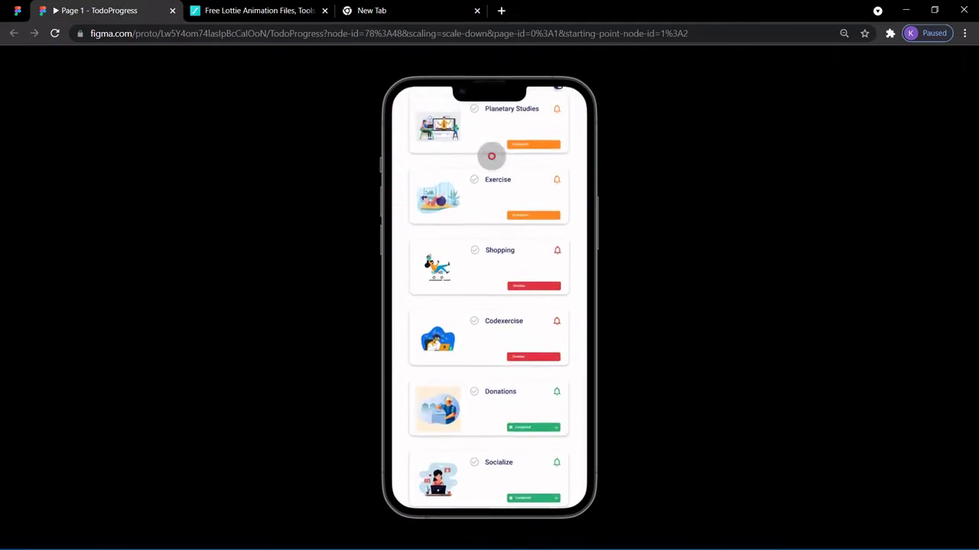
pyautogui.click(20, 11)
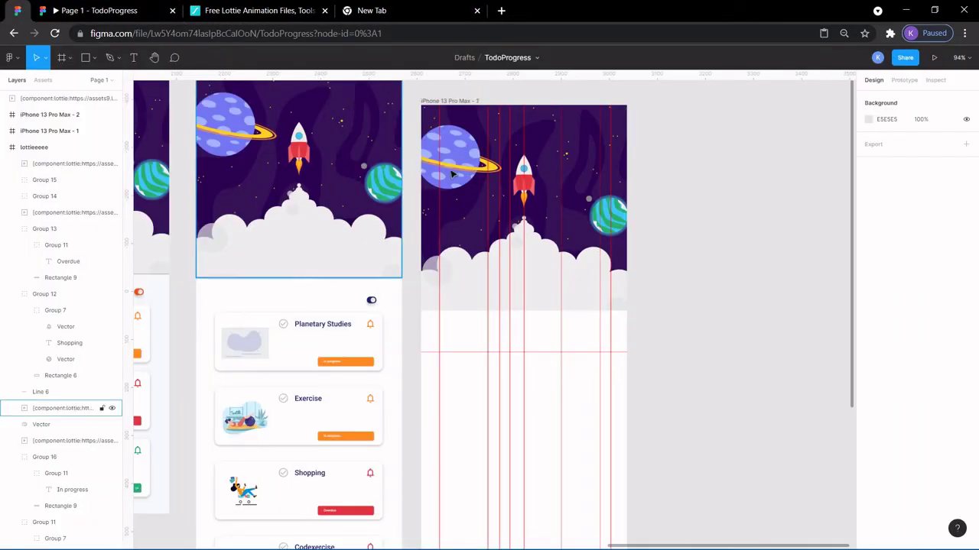
pyautogui.scroll(-3, 465, 208)
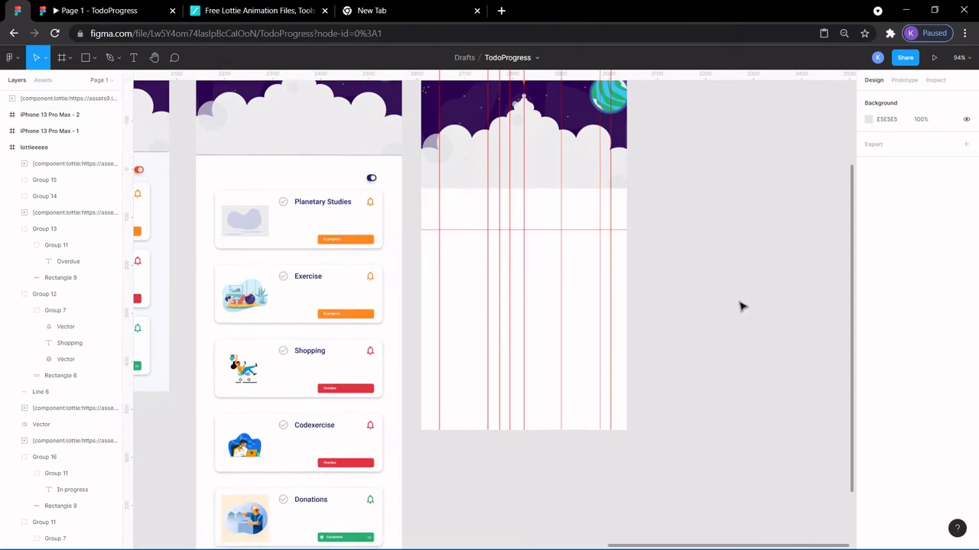
pyautogui.click(253, 224)
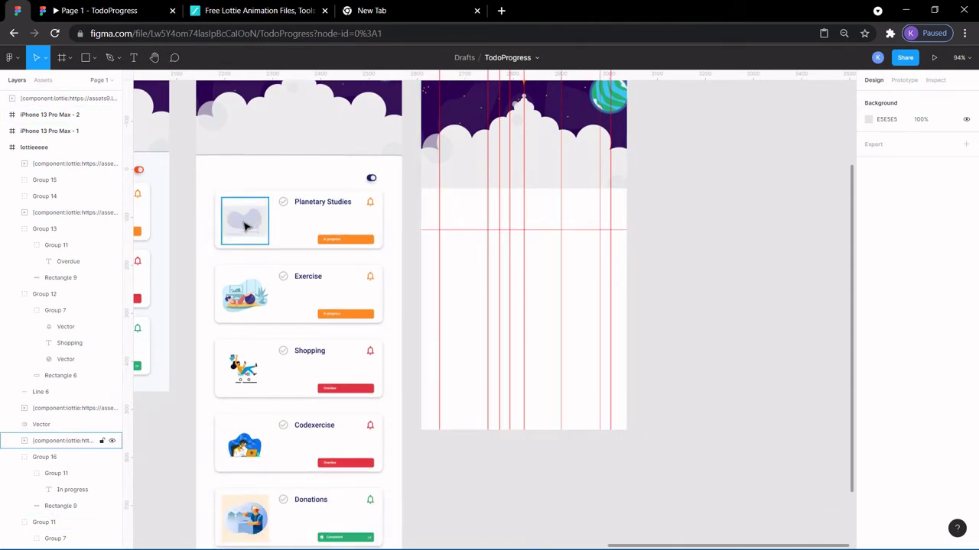
pyautogui.scroll(-3, 255, 302)
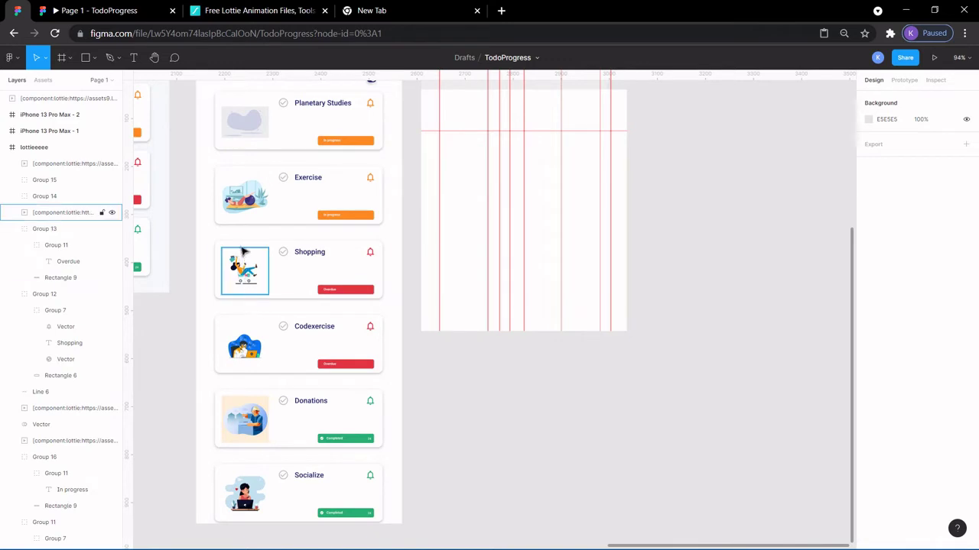
pyautogui.scroll(4, 574, 271)
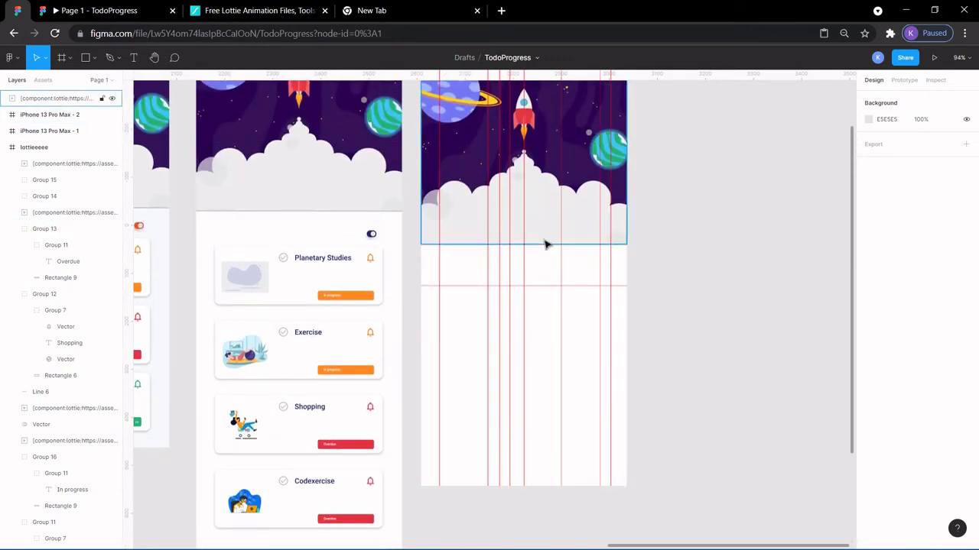
pyautogui.scroll(2, 546, 245)
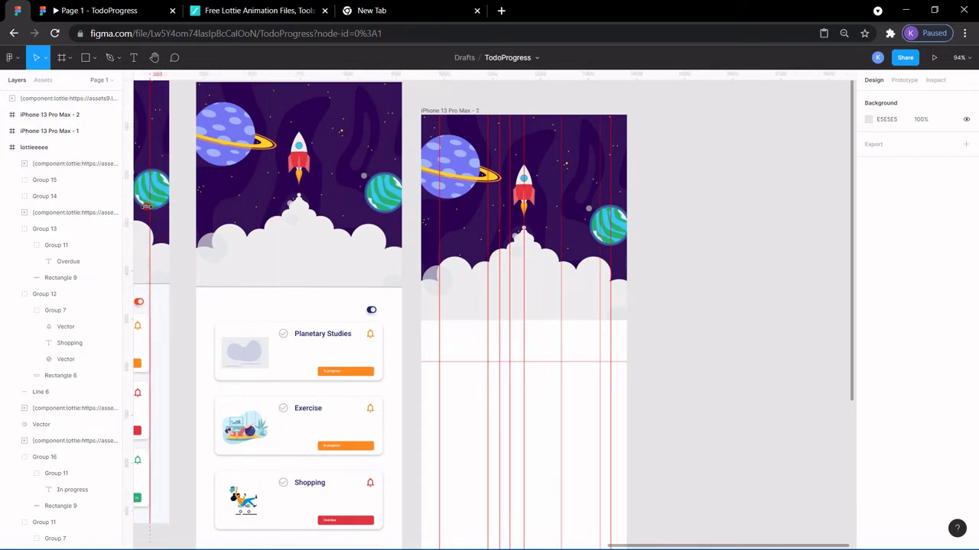
pyautogui.click(149, 229)
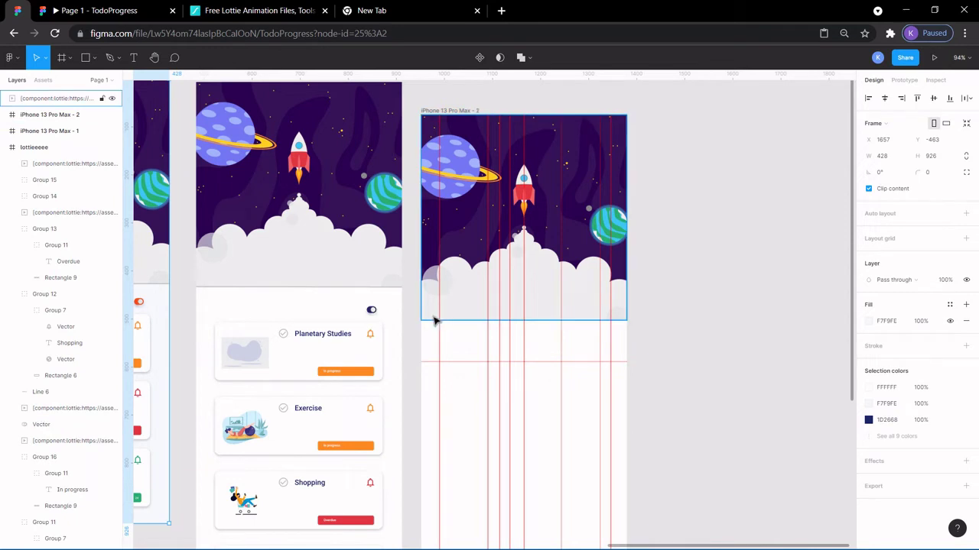
# Step: Draw a horizontal line 428 wide along the header illustration's lower edge in the iPhone 13 Pro Max - 2 frame, with stroke width 2
pyautogui.click(363, 290)
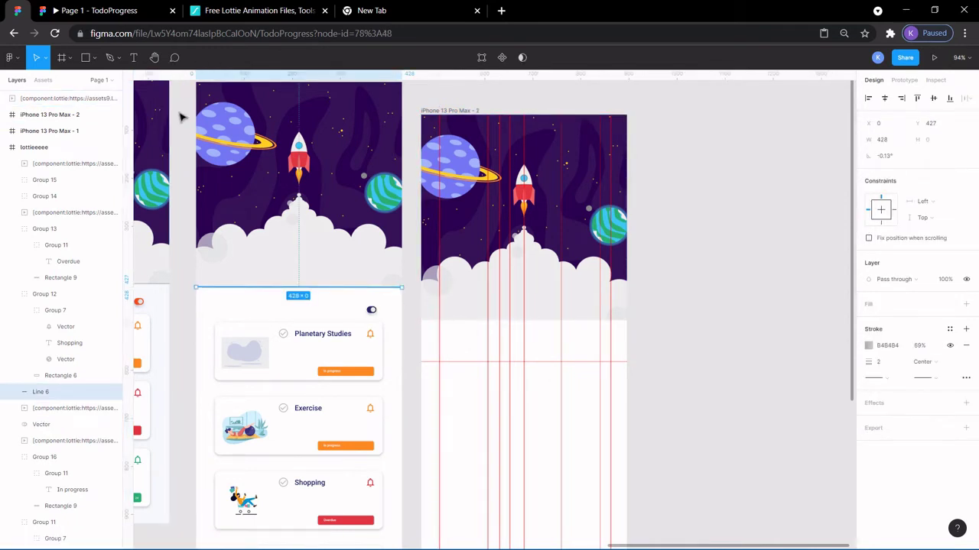
pyautogui.click(94, 58)
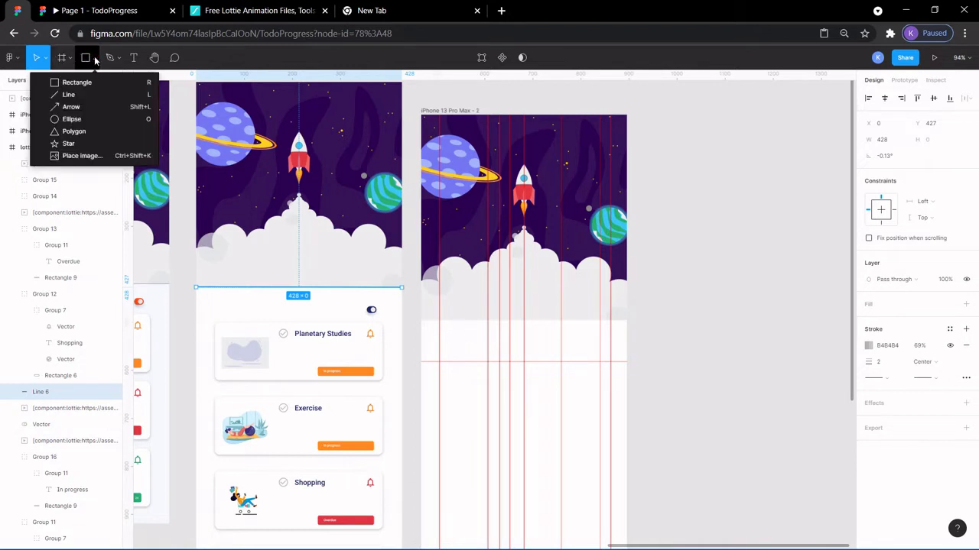
pyautogui.click(89, 94)
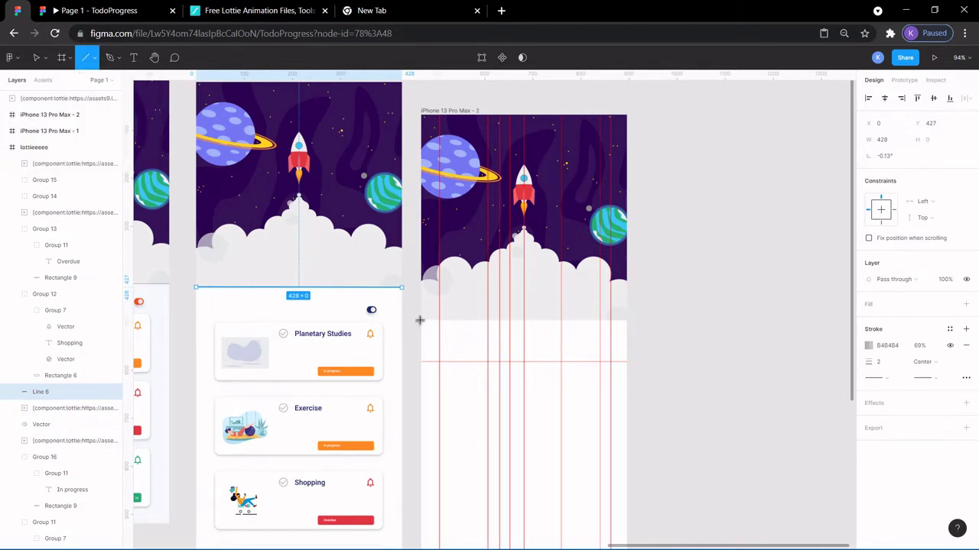
pyautogui.moveTo(419, 320)
pyautogui.mouseDown()
pyautogui.moveTo(569, 320)
pyautogui.moveTo(628, 331)
pyautogui.mouseUp()
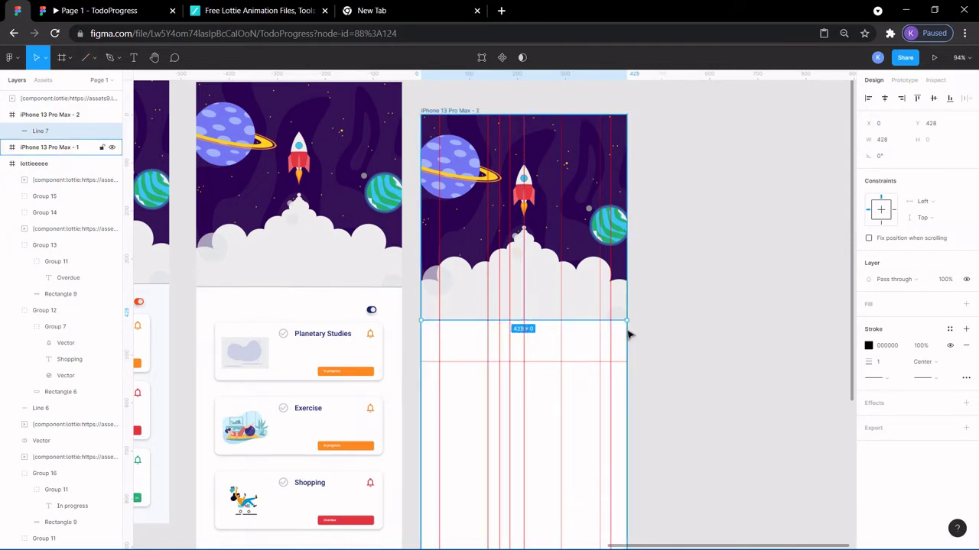
pyautogui.click(880, 364)
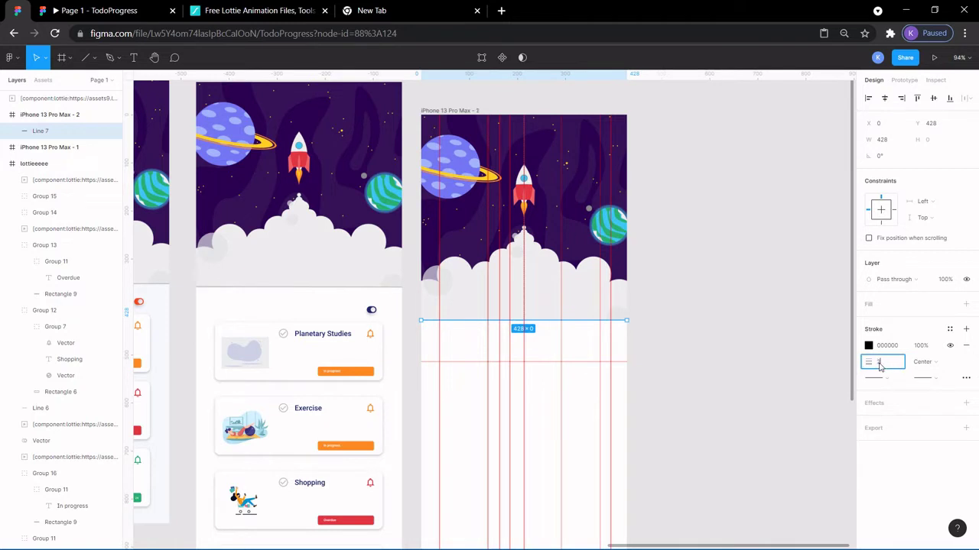
pyautogui.press('Return')
# Step: Move the new divider line down into the white area below the header illustration, at about Y 466
pyautogui.click(711, 330)
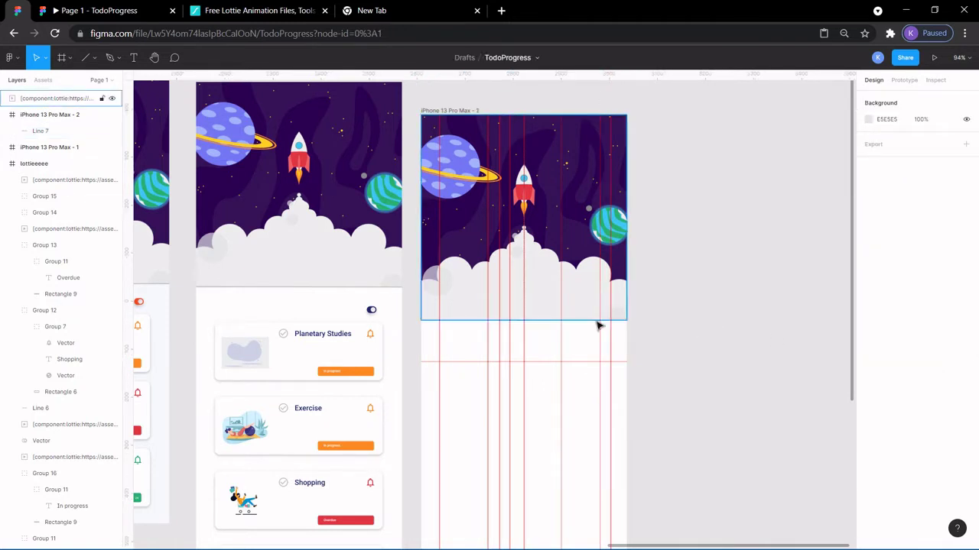
pyautogui.hotkey('ctrl', 'z')
pyautogui.click(698, 360)
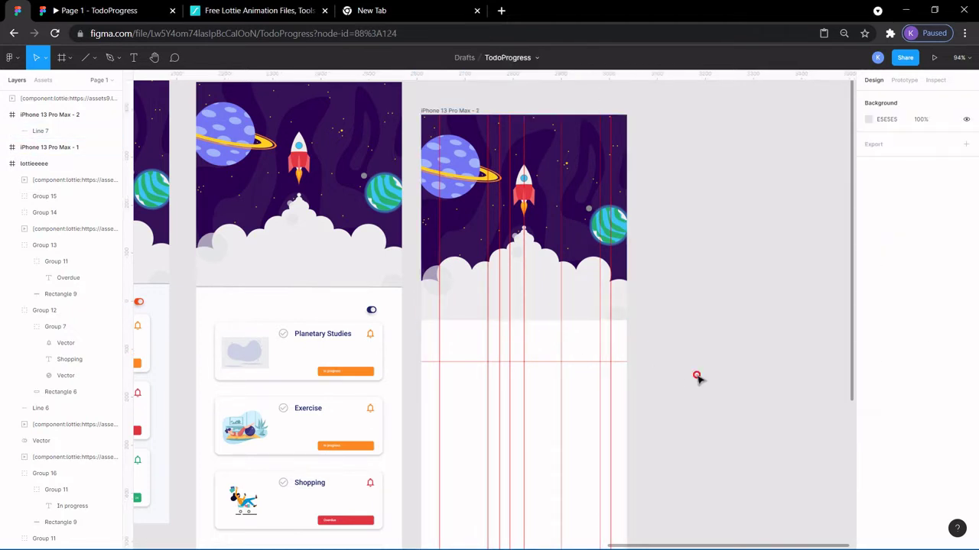
pyautogui.click(614, 320)
pyautogui.click(670, 350)
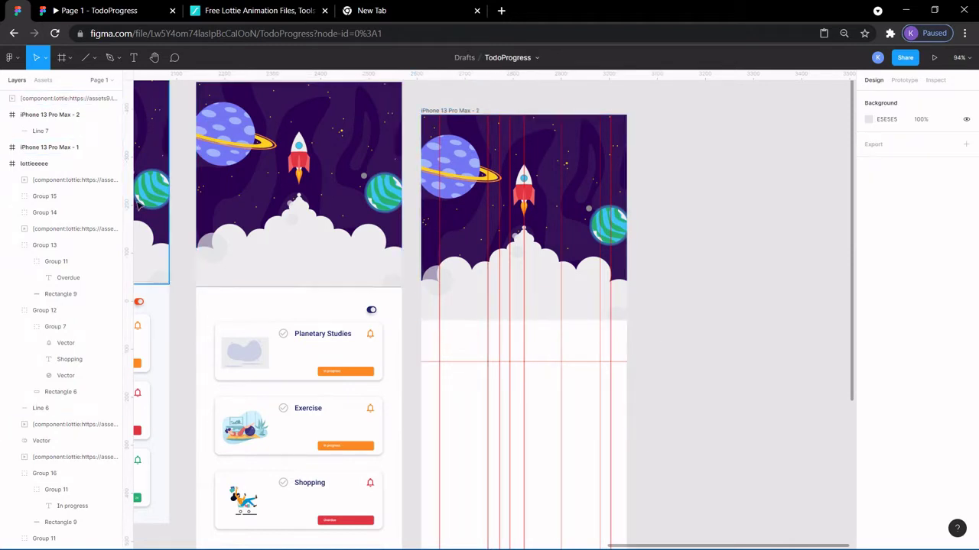
pyautogui.click(67, 135)
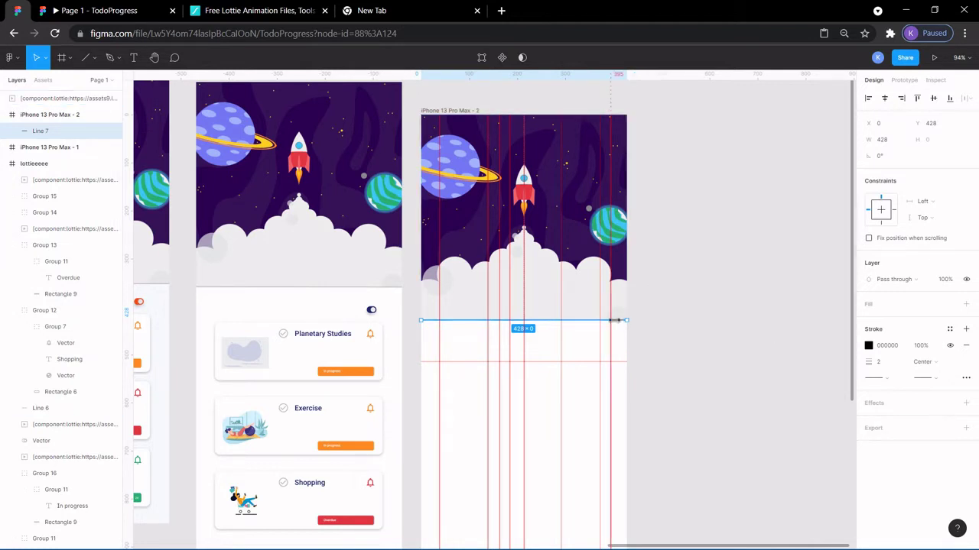
pyautogui.moveTo(621, 326); pyautogui.dragTo(624, 345)
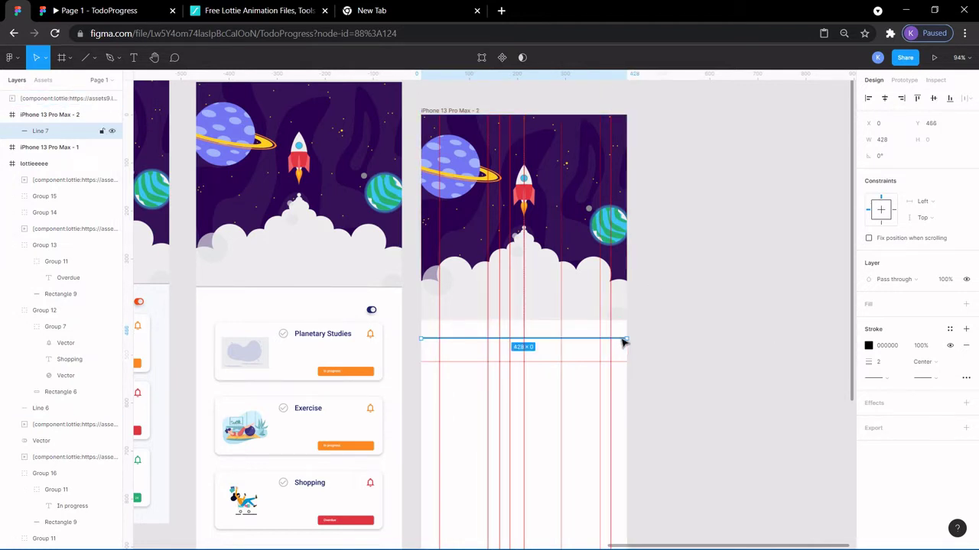
# Step: Set the divider line's stroke to the grey document colour B1B1B2
pyautogui.click(868, 346)
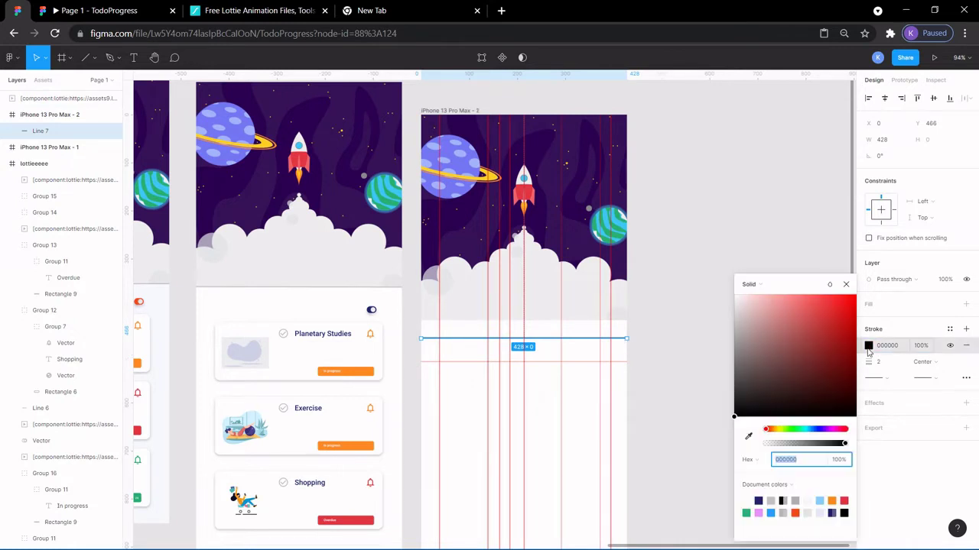
pyautogui.click(794, 501)
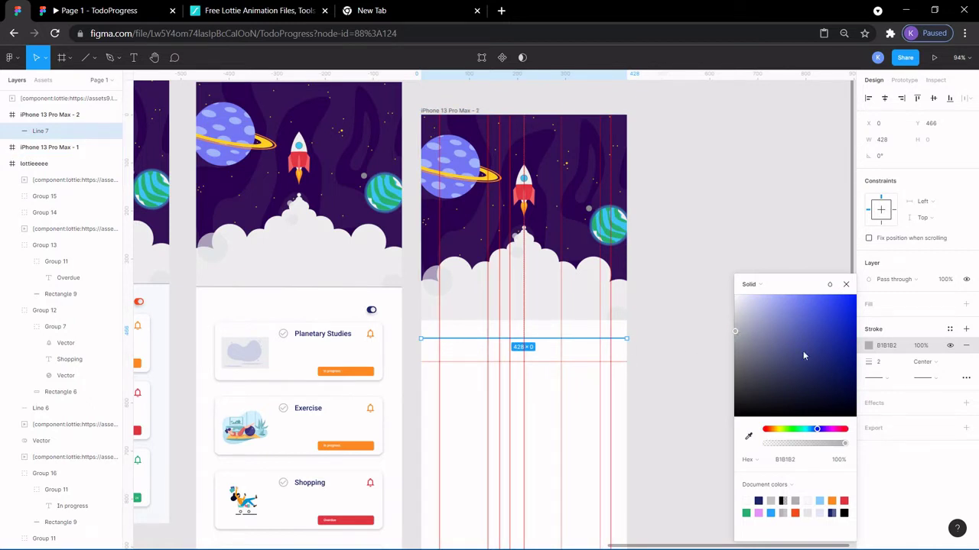
pyautogui.click(642, 321)
# Step: Nudge the divider line up to Y 430, right beneath the header illustration
pyautogui.click(595, 339)
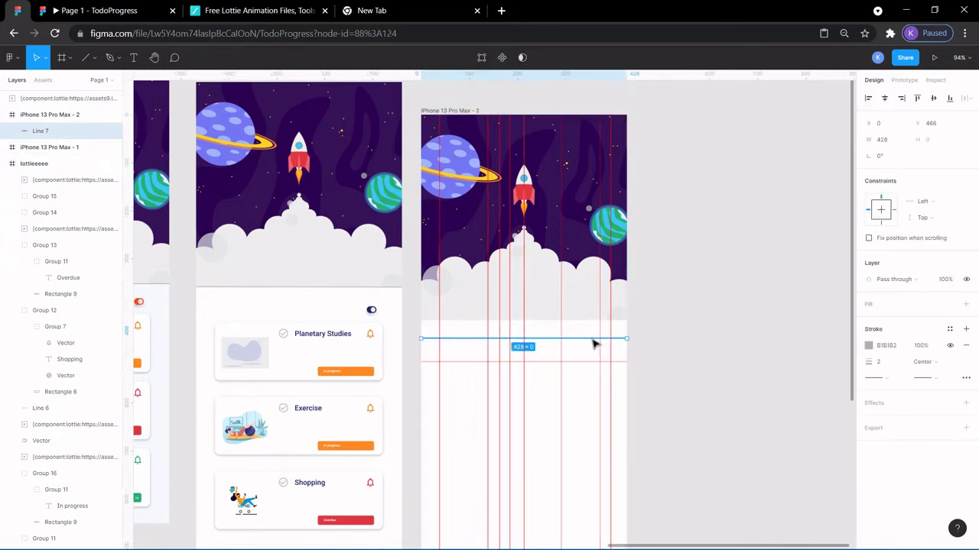
pyautogui.press('Up')
pyautogui.press('Up')
pyautogui.press('Up')
pyautogui.press('Up')
pyautogui.press('Up')
pyautogui.press('Up')
pyautogui.press('Up')
pyautogui.press('Up')
pyautogui.press('Up')
pyautogui.press('Up')
pyautogui.press('Up')
pyautogui.press('Up')
pyautogui.press('Up')
pyautogui.press('Up')
pyautogui.press('Up')
pyautogui.press('Up')
pyautogui.press('Up')
pyautogui.press('Up')
pyautogui.press('Up')
pyautogui.press('Up')
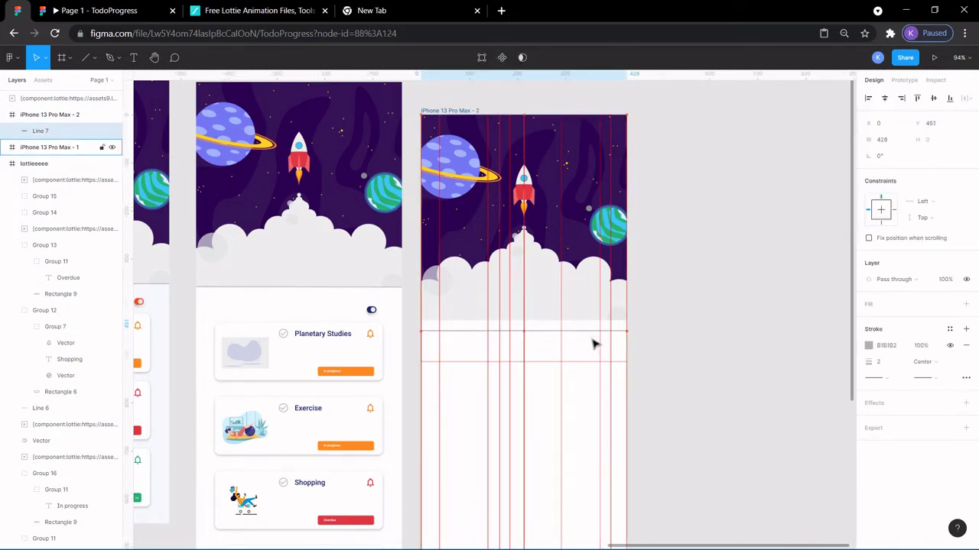
pyautogui.press('Up')
pyautogui.press('Up')
pyautogui.press('Up')
pyautogui.press('Up')
pyautogui.press('Up')
pyautogui.press('Up')
pyautogui.press('Up')
pyautogui.press('Up')
pyautogui.press('Up')
pyautogui.press('Up')
pyautogui.press('Up')
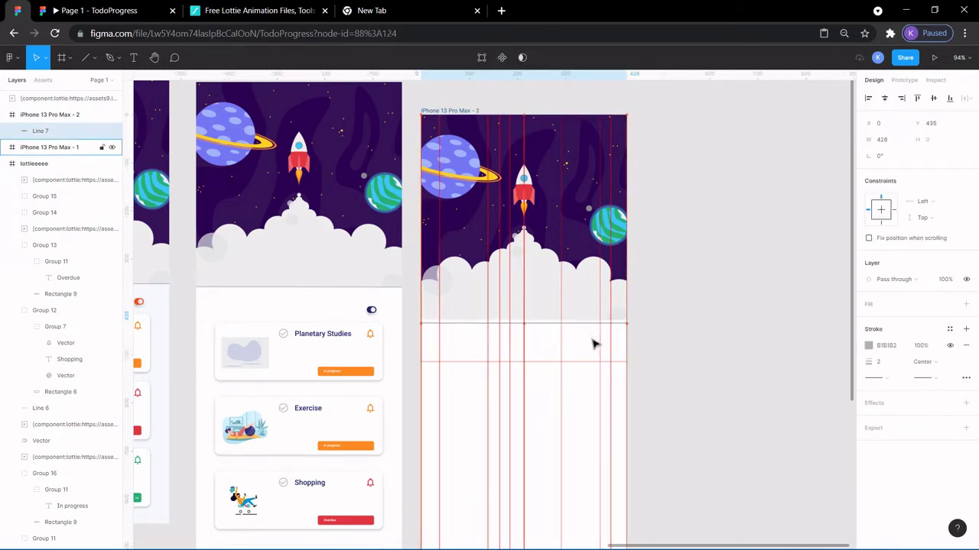
pyautogui.press('Up')
pyautogui.press('Up')
pyautogui.press('Up')
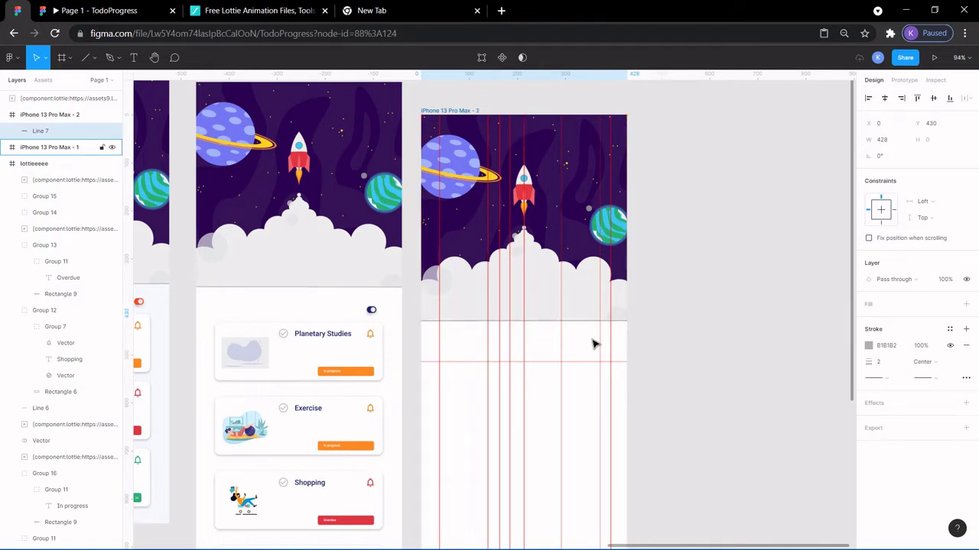
pyautogui.click(701, 353)
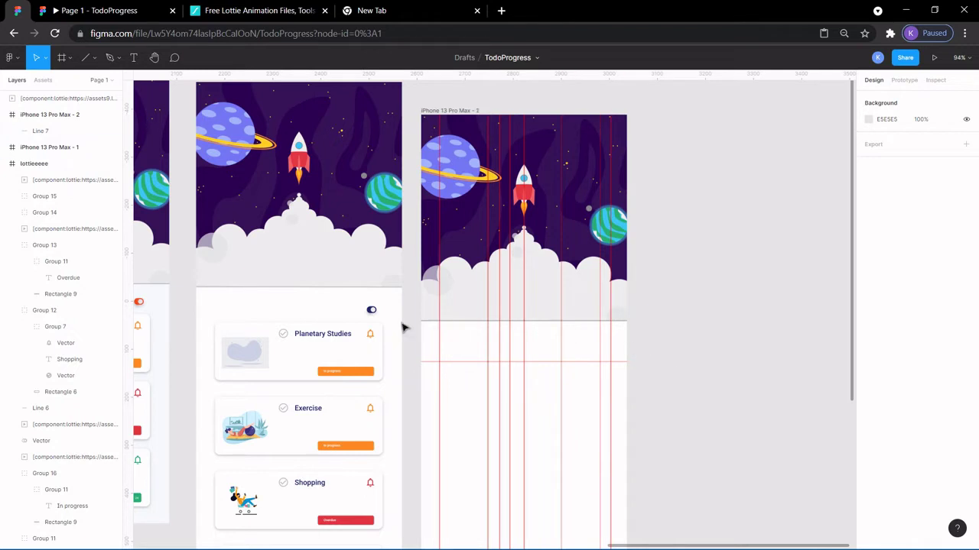
# Step: Search the Iconify plugin for "switch" icons, and close the plugin without importing one
pyautogui.rightClick(694, 289)
pyautogui.moveTo(751, 355)
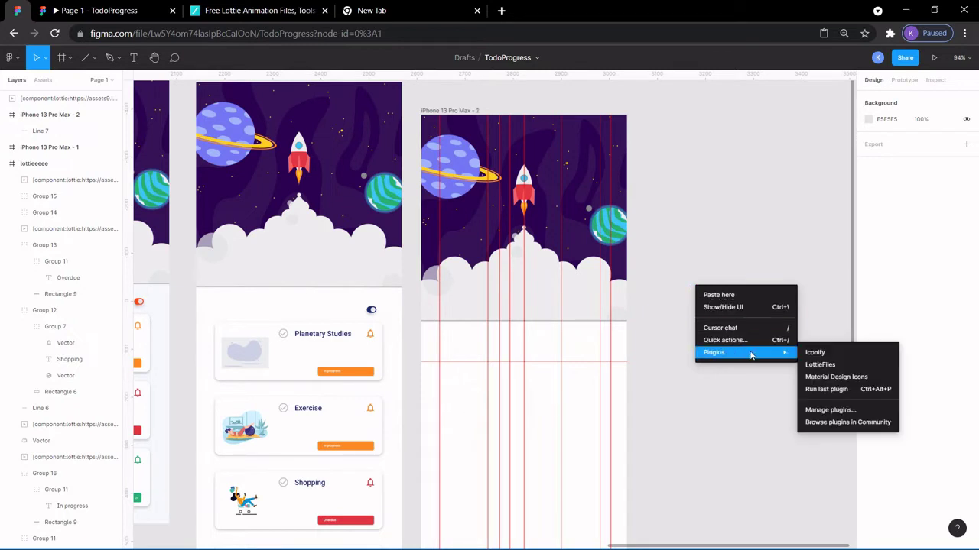
pyautogui.click(829, 355)
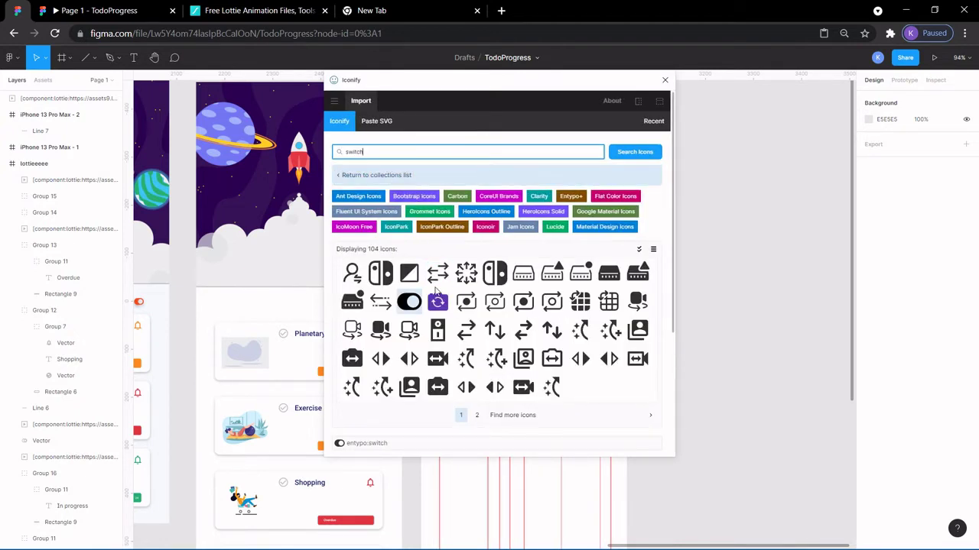
pyautogui.click(665, 81)
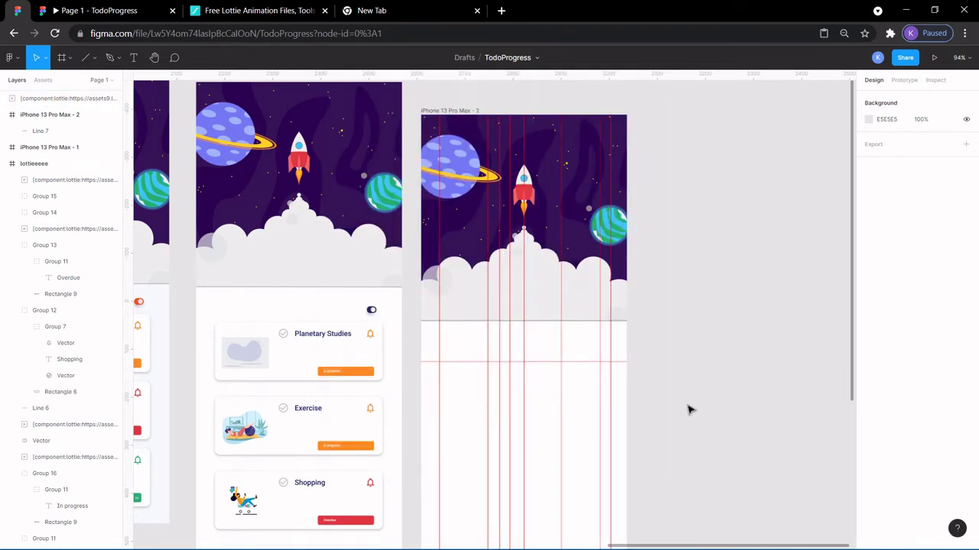
pyautogui.rightClick(640, 324)
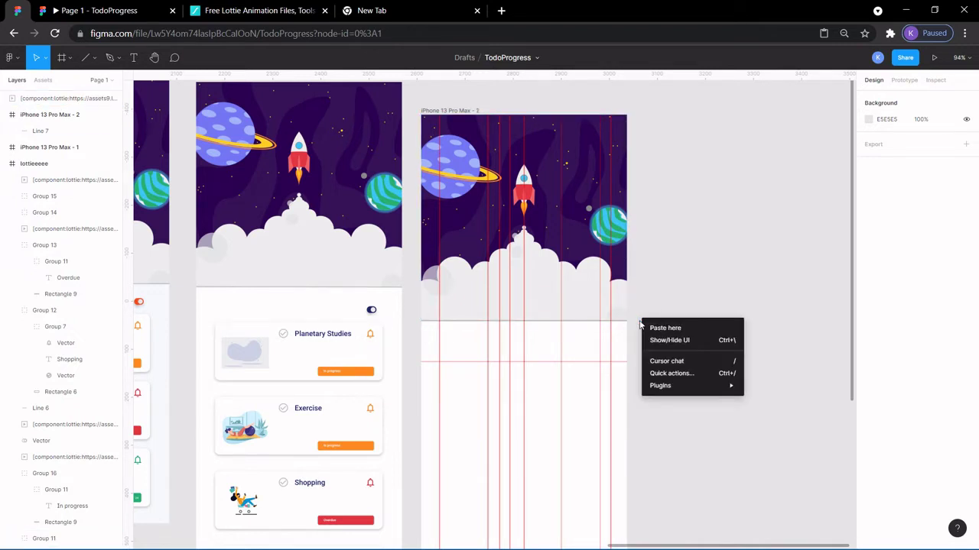
pyautogui.moveTo(684, 389)
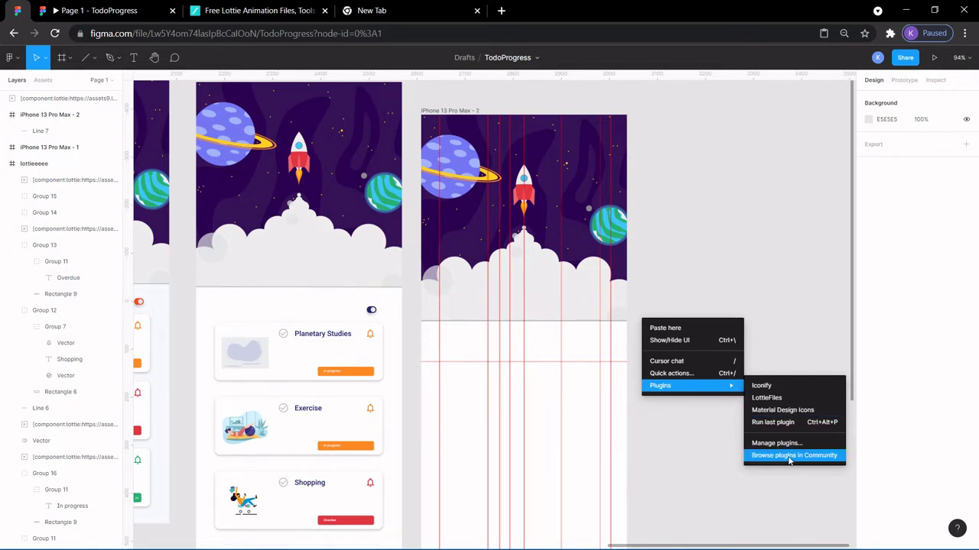
pyautogui.click(774, 233)
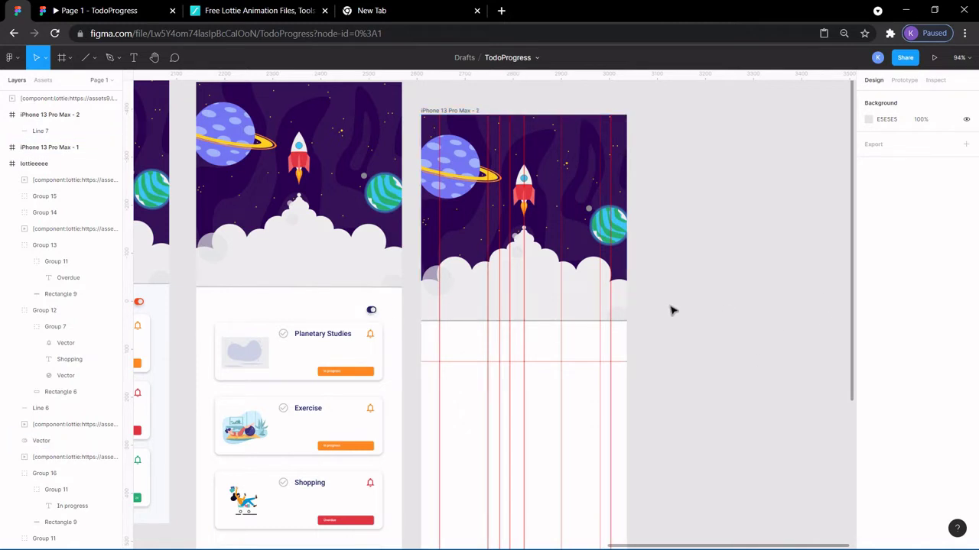
# Step: Duplicate the finished screen's dark blue toggle switch and place the copy in the new frame below the divider line, at X 375, Y 473
pyautogui.click(373, 311)
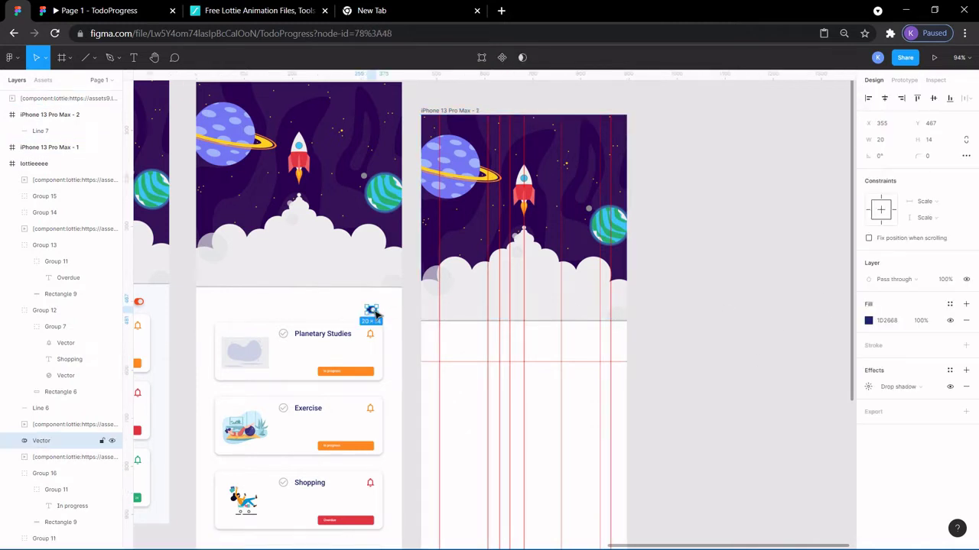
pyautogui.hotkey('ctrl', 'v')
pyautogui.moveTo(373, 312); pyautogui.dragTo(606, 347)
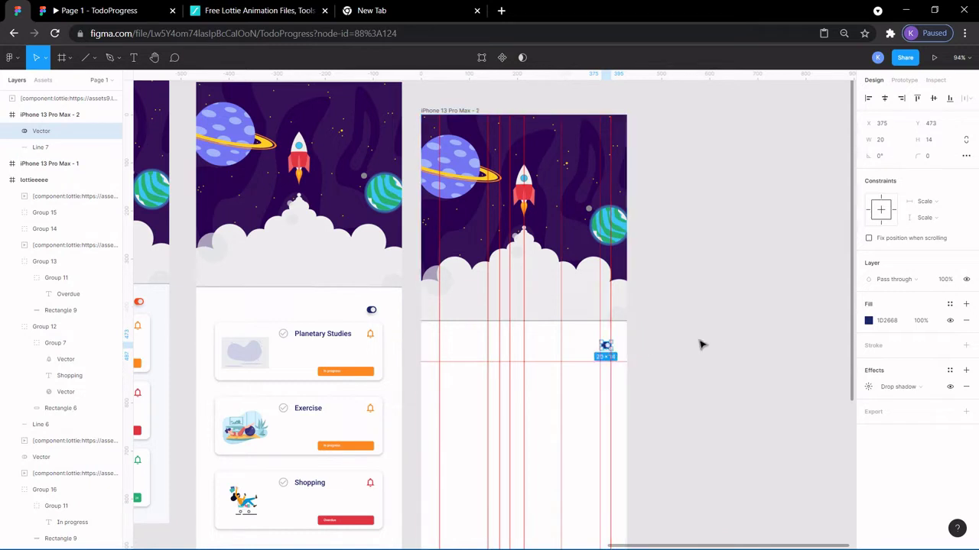
pyautogui.click(715, 344)
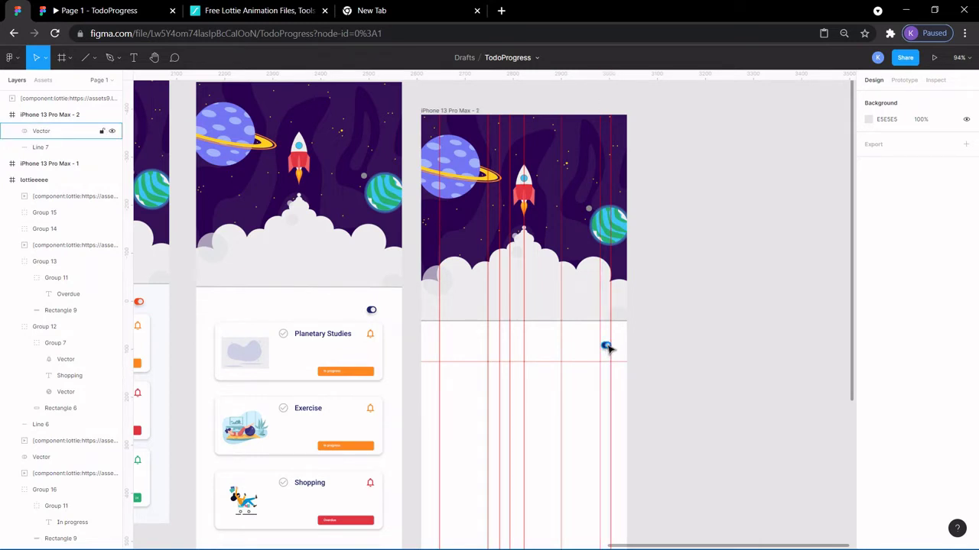
pyautogui.click(606, 348)
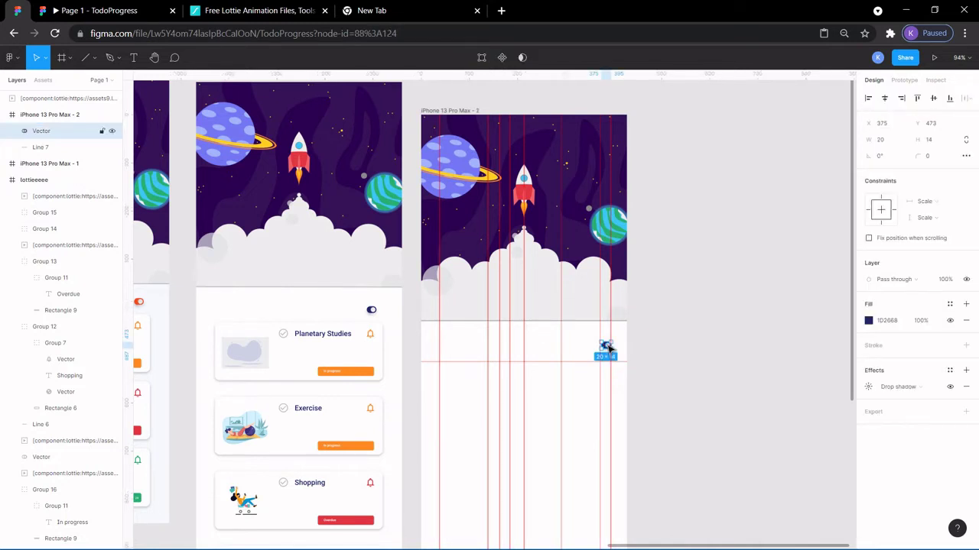
# Step: Recolour the toggle switch in the new frame with the dark purple sampled from the header illustration's sky
pyautogui.click(868, 322)
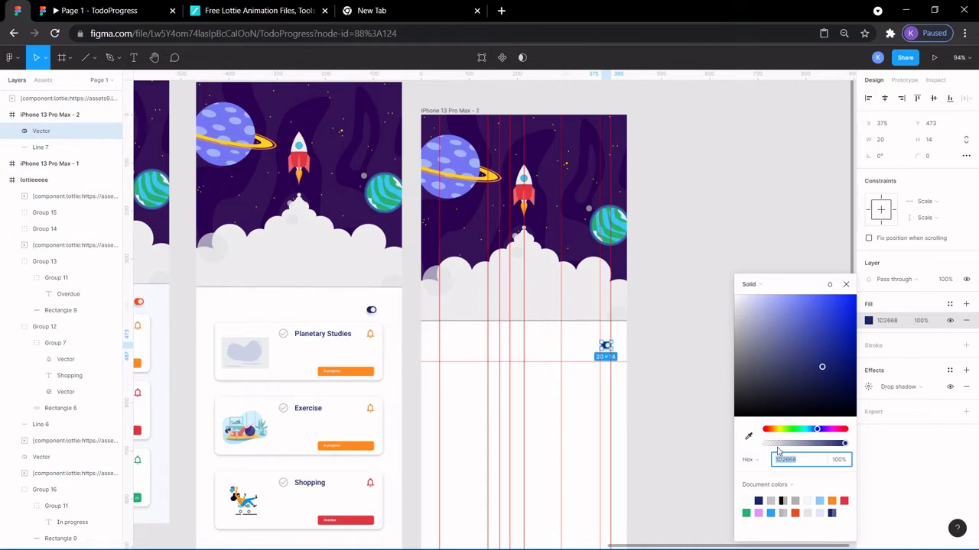
pyautogui.click(749, 438)
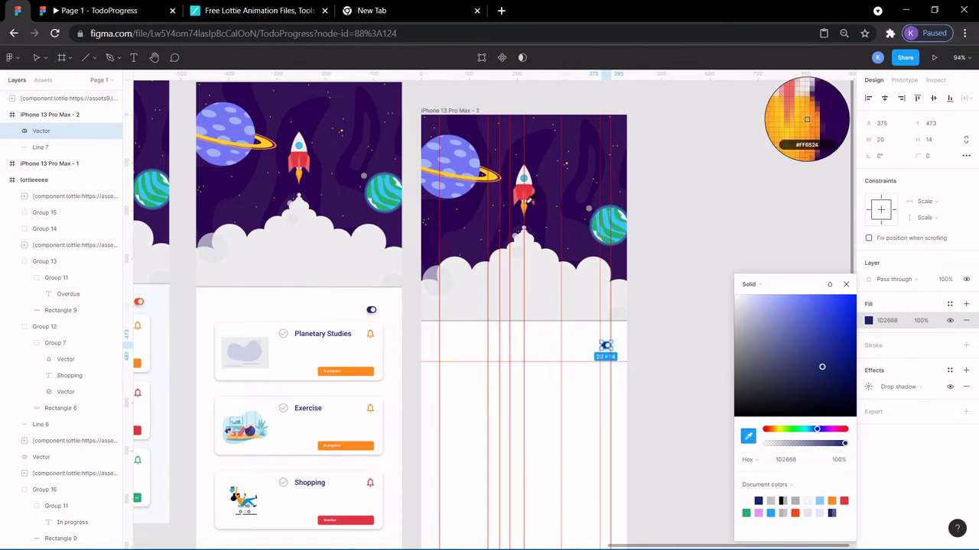
pyautogui.click(526, 195)
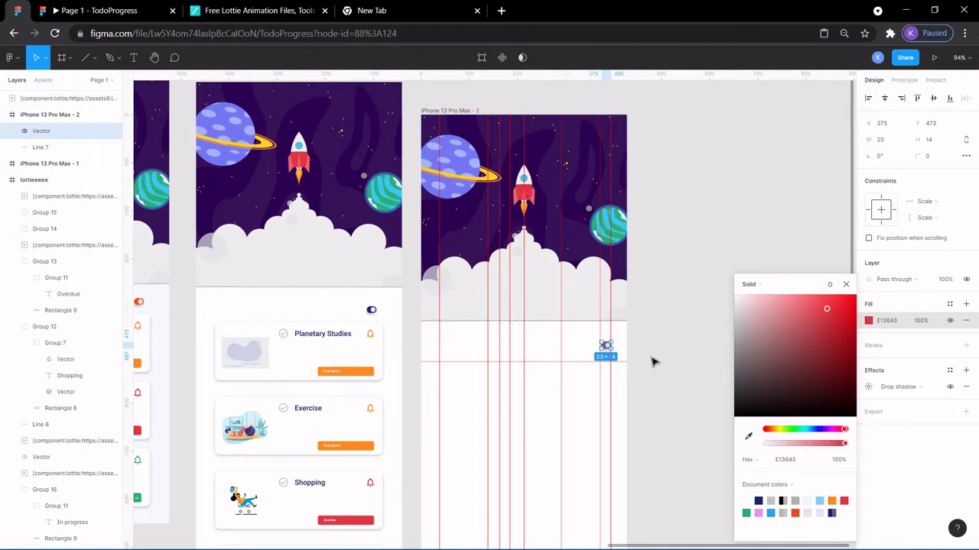
pyautogui.click(748, 436)
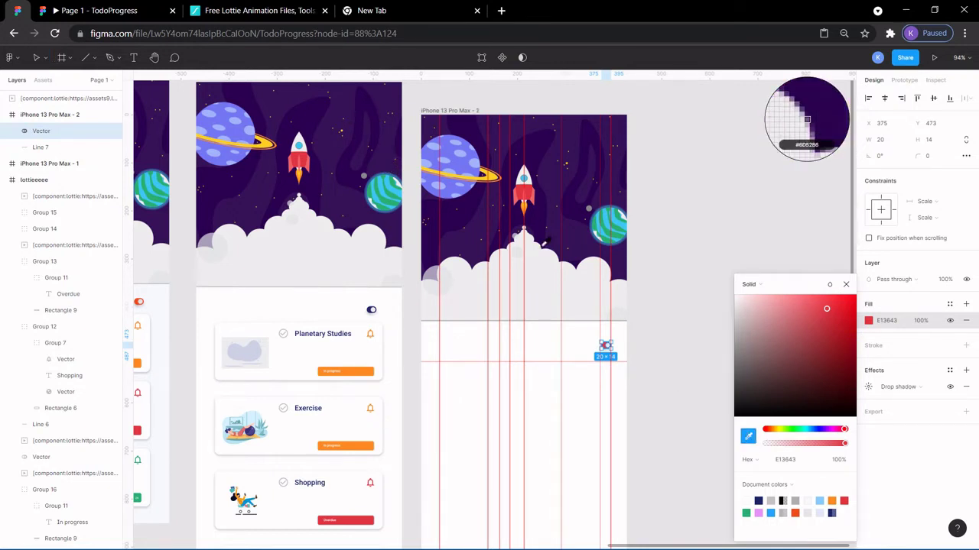
pyautogui.click(808, 123)
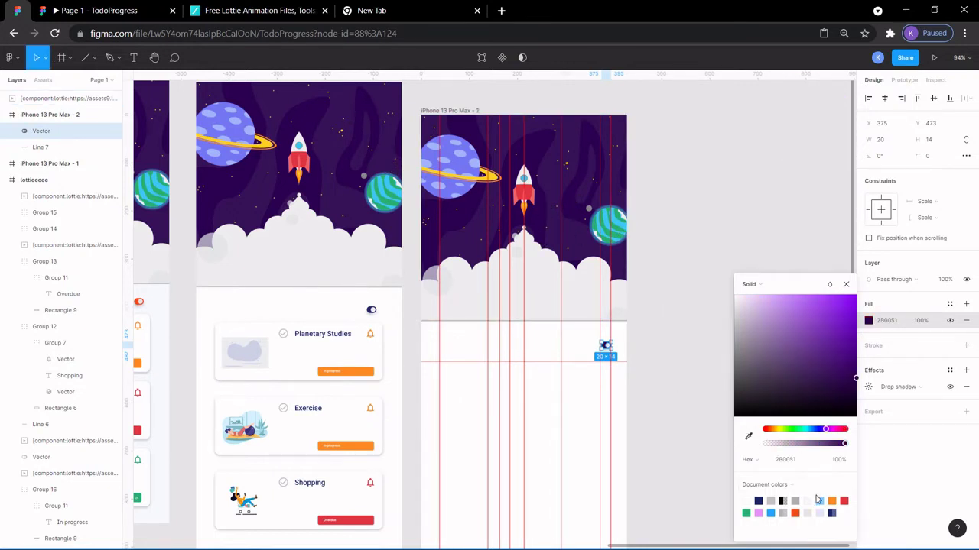
pyautogui.click(768, 238)
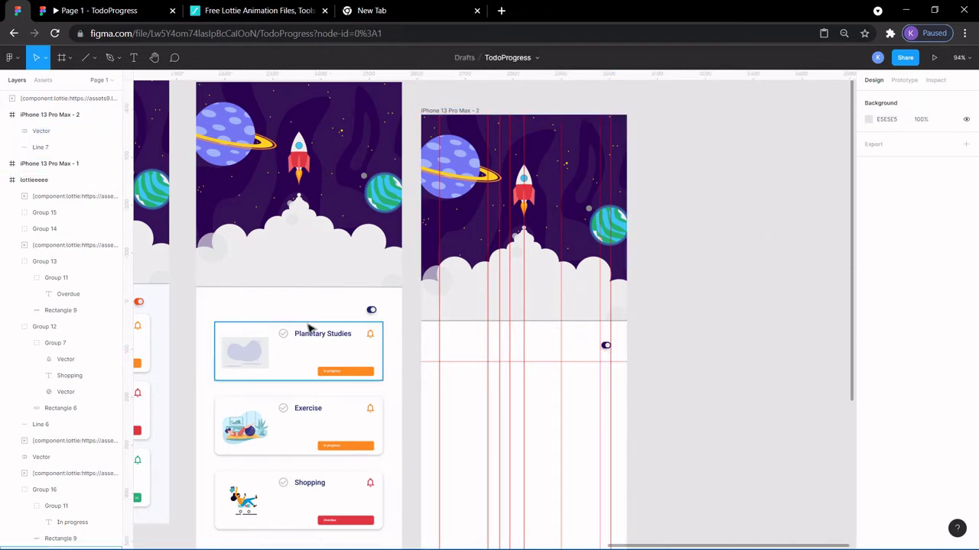
# Step: Draw a 357 × 120 rectangle below the toggle in the new frame, at X 38, Y 514, as the task card
pyautogui.click(95, 59)
pyautogui.click(85, 83)
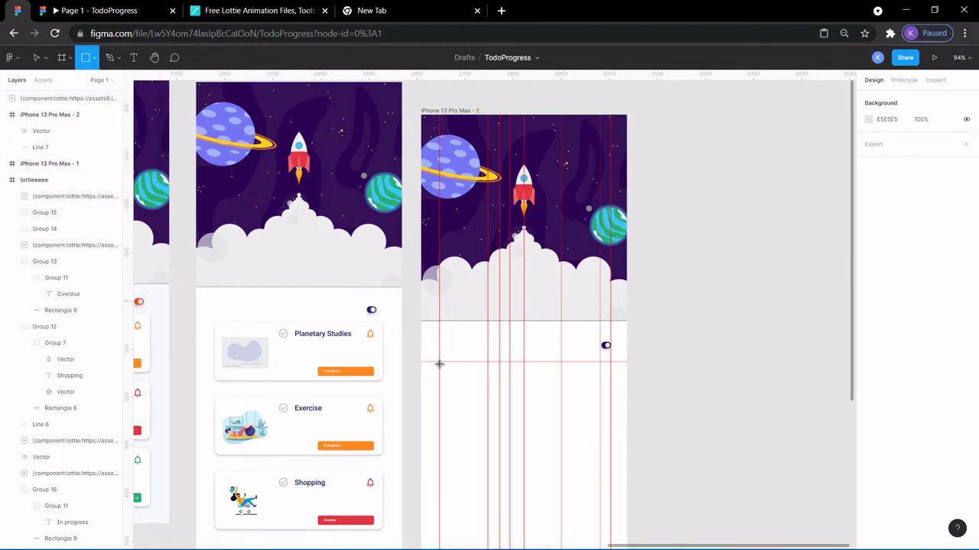
pyautogui.moveTo(439, 362); pyautogui.dragTo(612, 422)
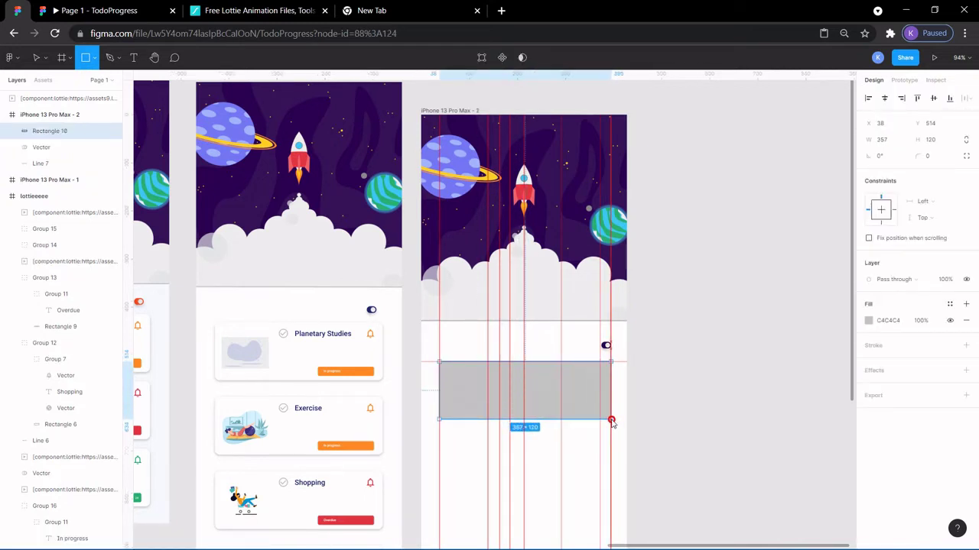
pyautogui.click(700, 420)
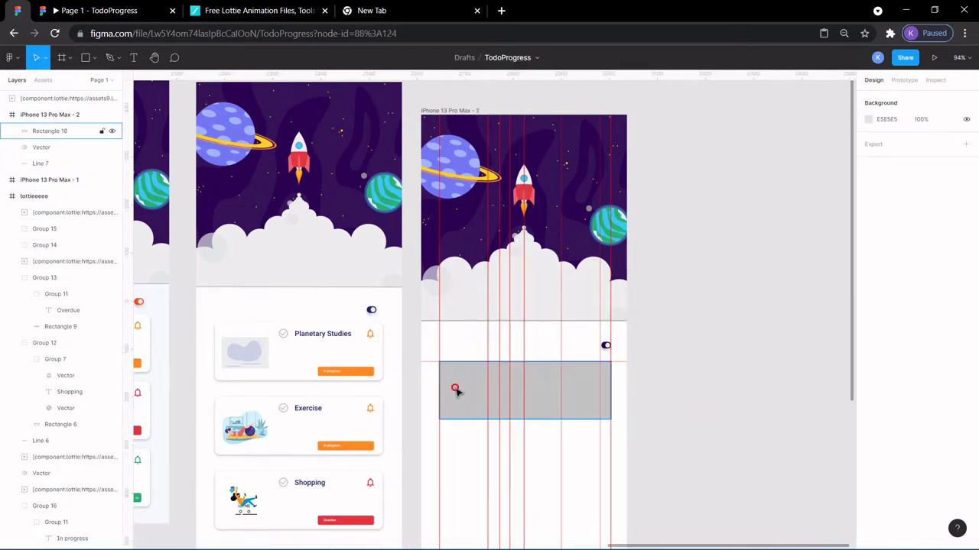
# Step: Measure the distances from the card rectangle and the toggle to the edges of the new frame
pyautogui.click(458, 393)
pyautogui.press('alt')
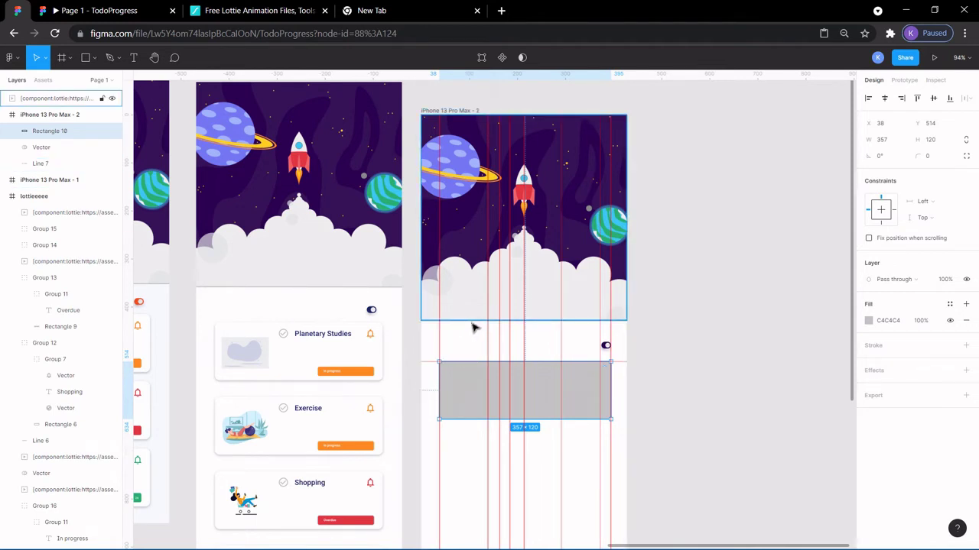
pyautogui.click(471, 374)
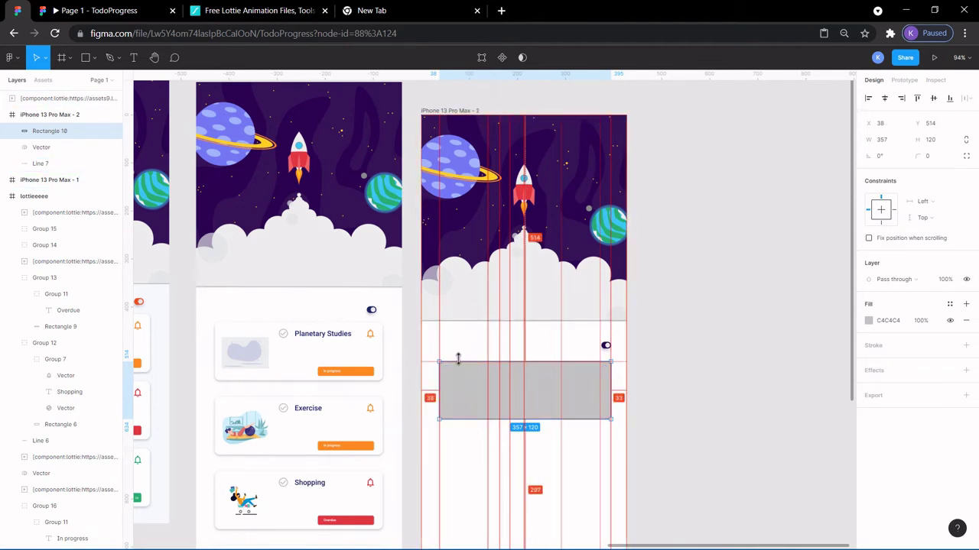
pyautogui.press('alt')
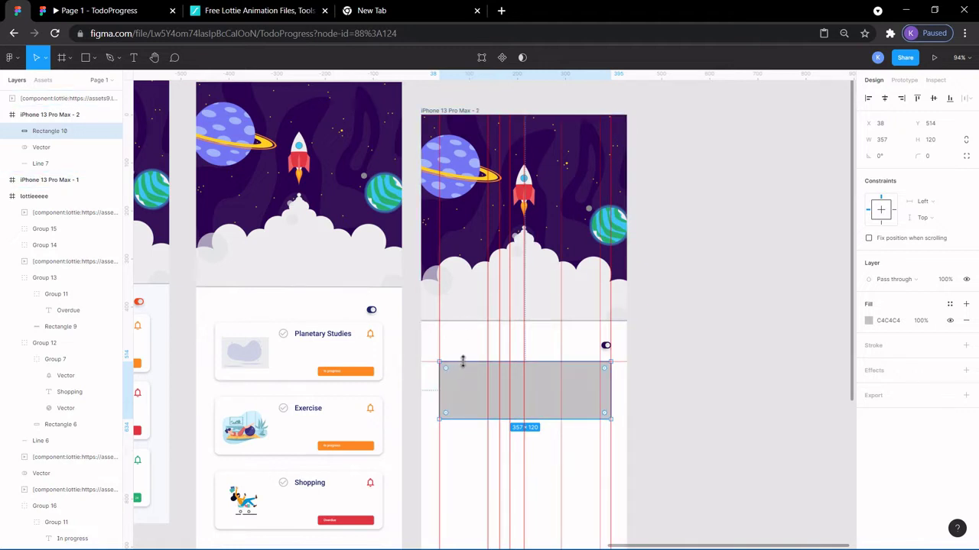
pyautogui.press('alt')
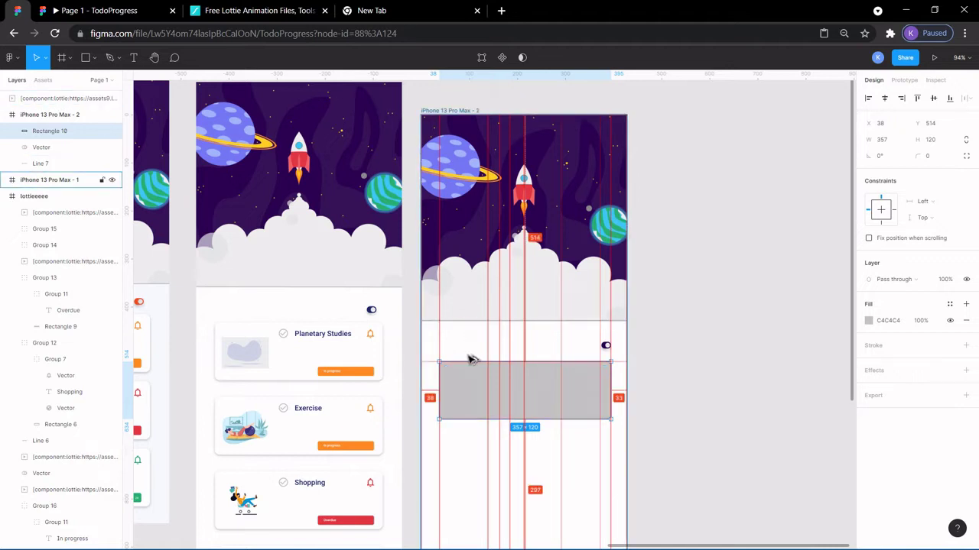
pyautogui.click(605, 346)
pyautogui.press('alt')
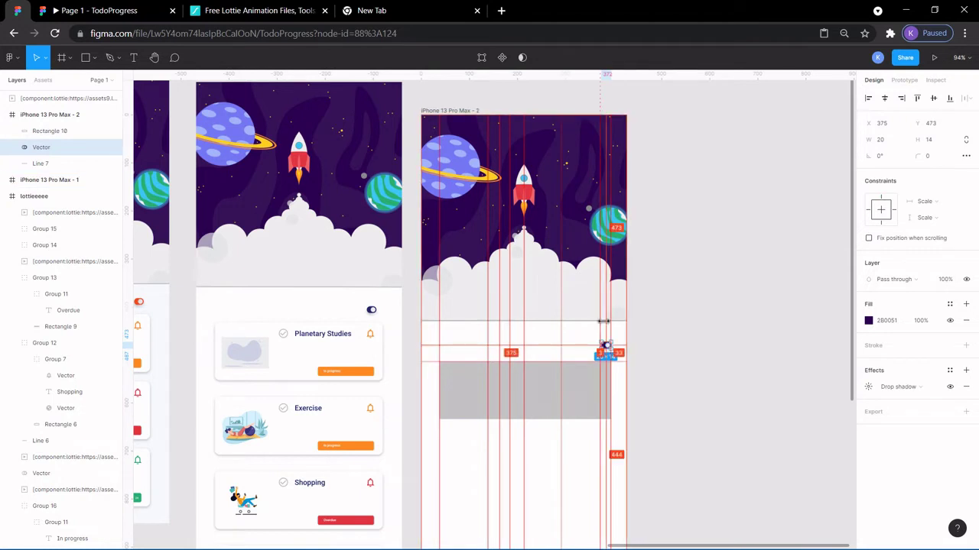
pyautogui.click(653, 331)
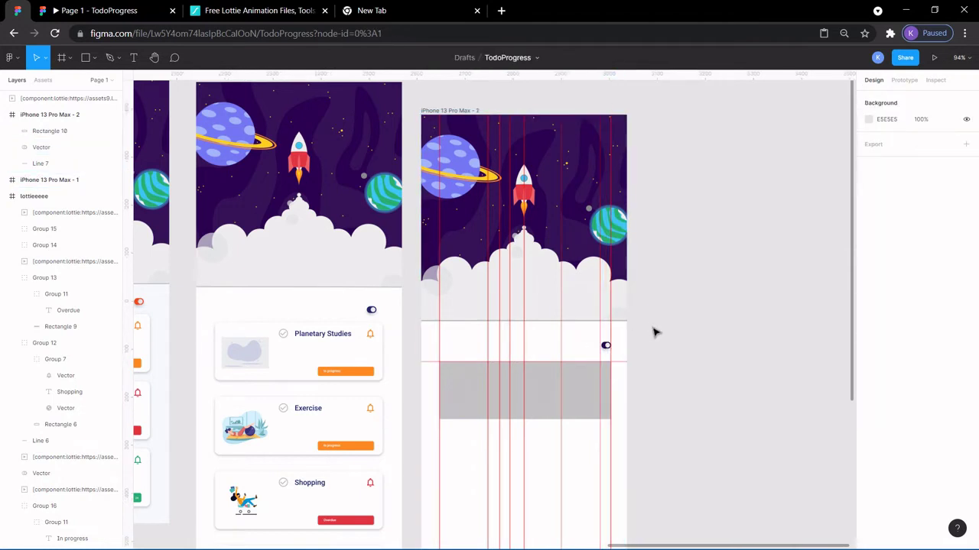
pyautogui.click(605, 346)
pyautogui.press('alt')
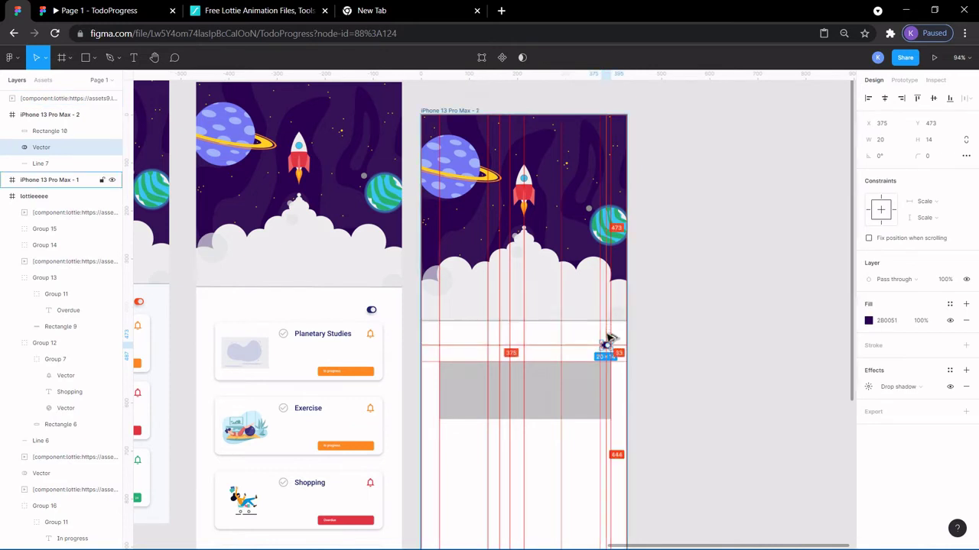
pyautogui.click(682, 368)
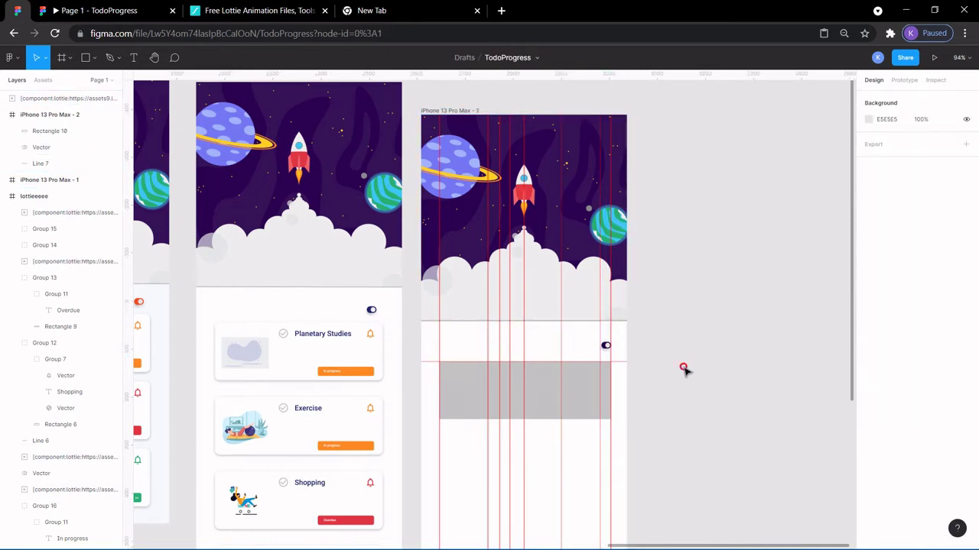
# Step: Set the card rectangle's fill to white, FFFFFF
pyautogui.click(543, 388)
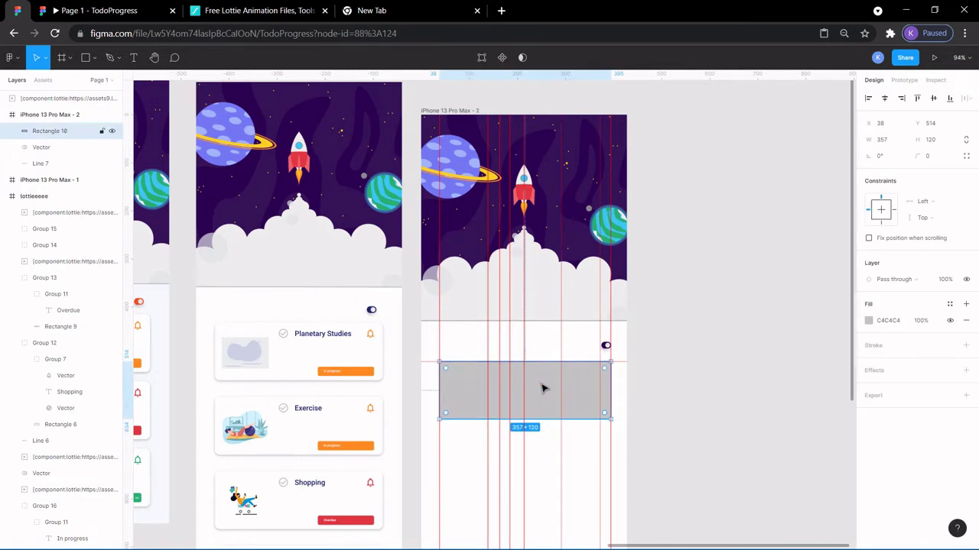
pyautogui.click(869, 320)
pyautogui.moveTo(736, 324); pyautogui.dragTo(734, 290)
pyautogui.click(709, 304)
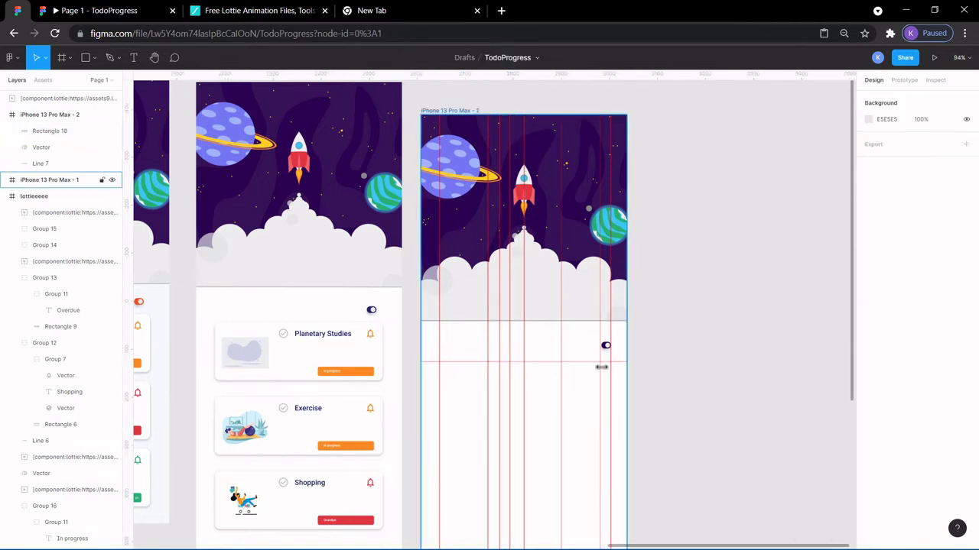
# Step: Add a drop shadow to the white card rectangle, keeping the default shadow settings
pyautogui.click(581, 390)
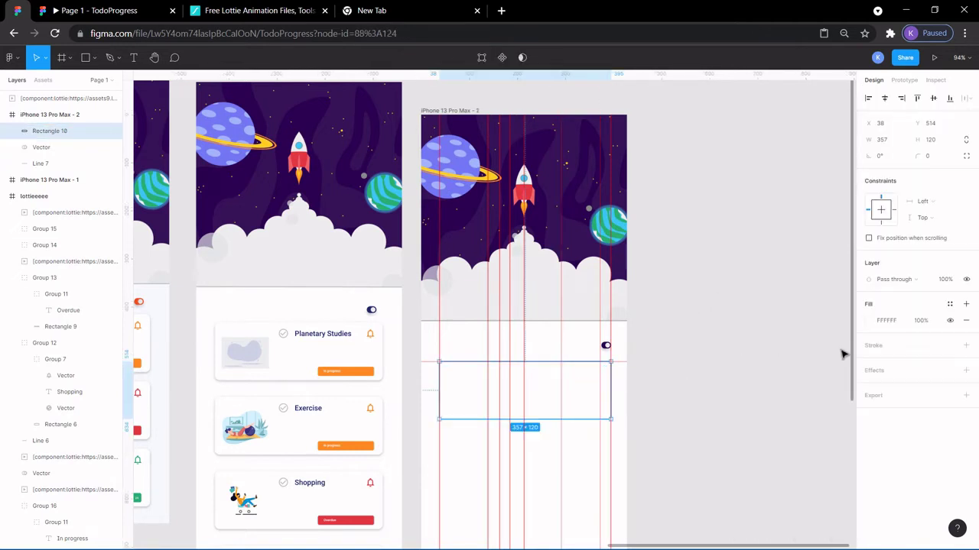
pyautogui.click(868, 373)
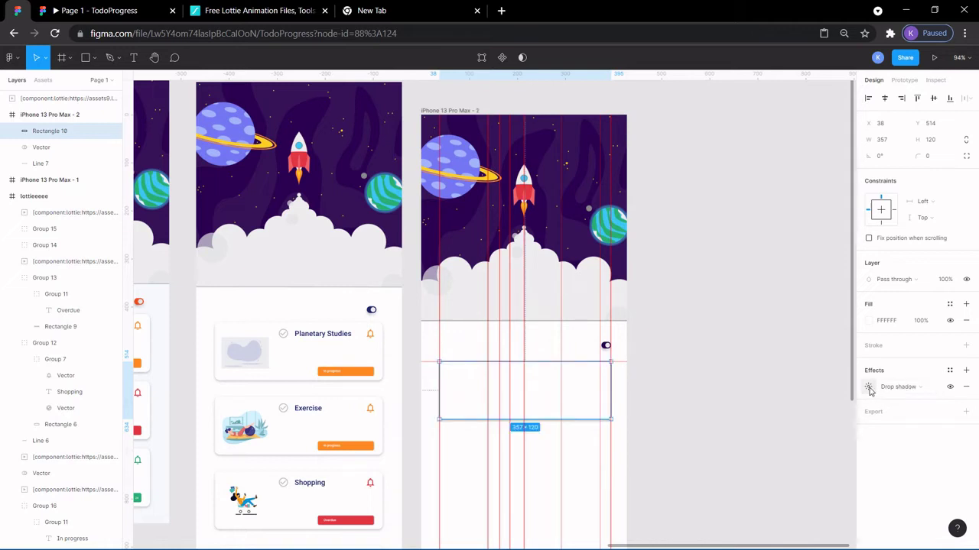
pyautogui.click(868, 388)
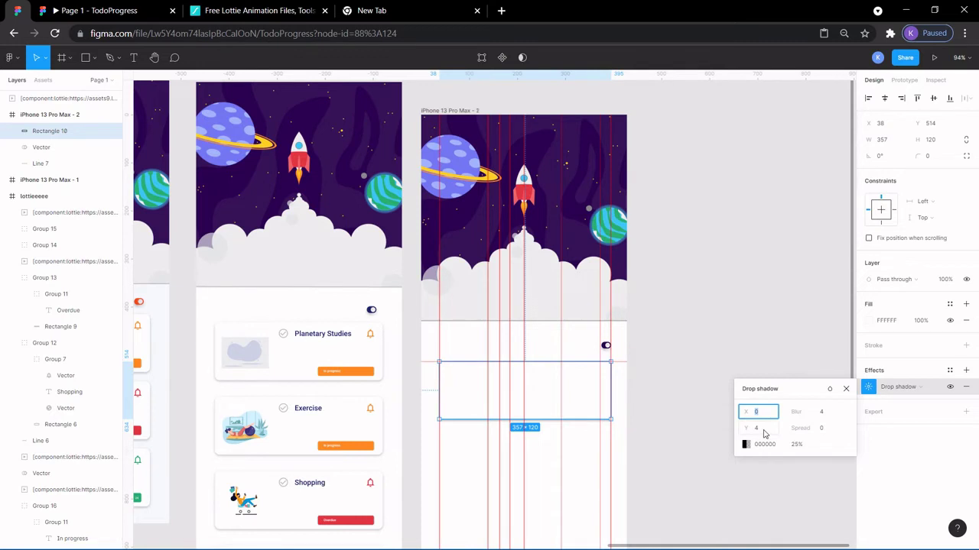
pyautogui.click(711, 373)
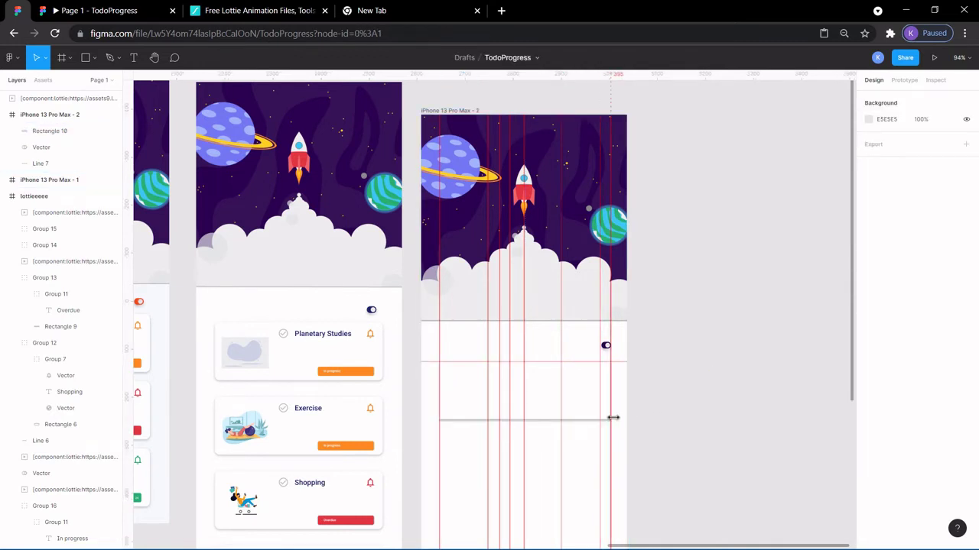
# Step: Check the corner radius of the Planetary Studies card's background rectangle in the finished screen
pyautogui.click(559, 402)
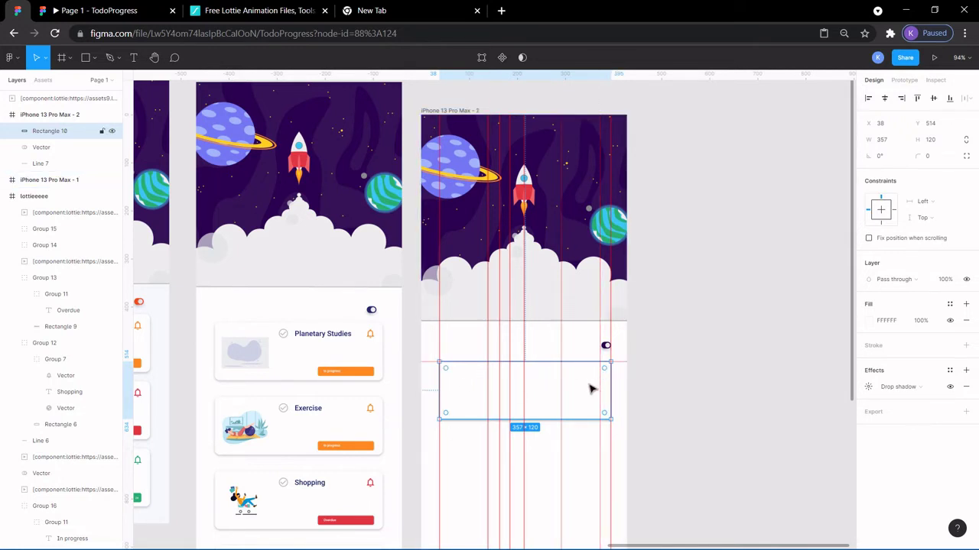
pyautogui.hotkey('ctrl', '+')
pyautogui.hotkey('ctrl', '+')
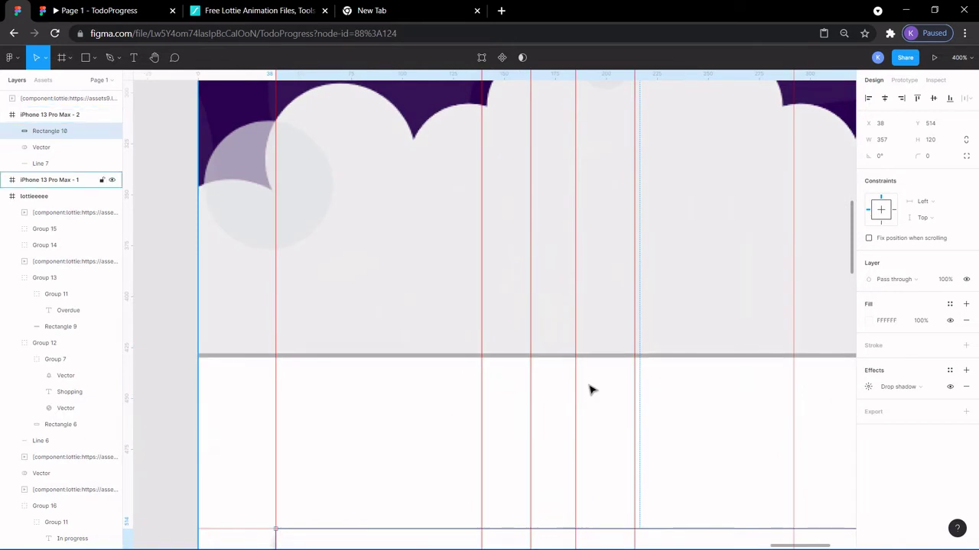
pyautogui.hotkey('shift', '0')
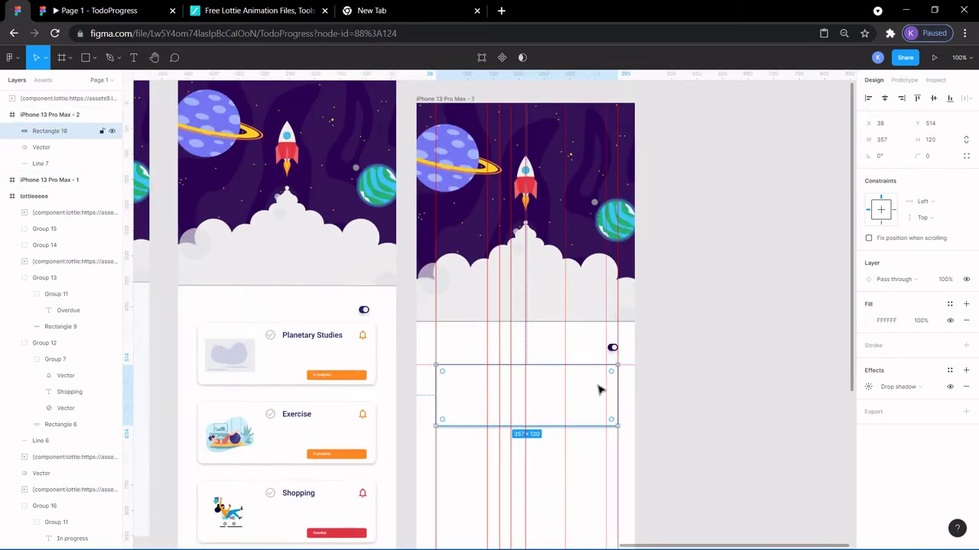
pyautogui.click(932, 156)
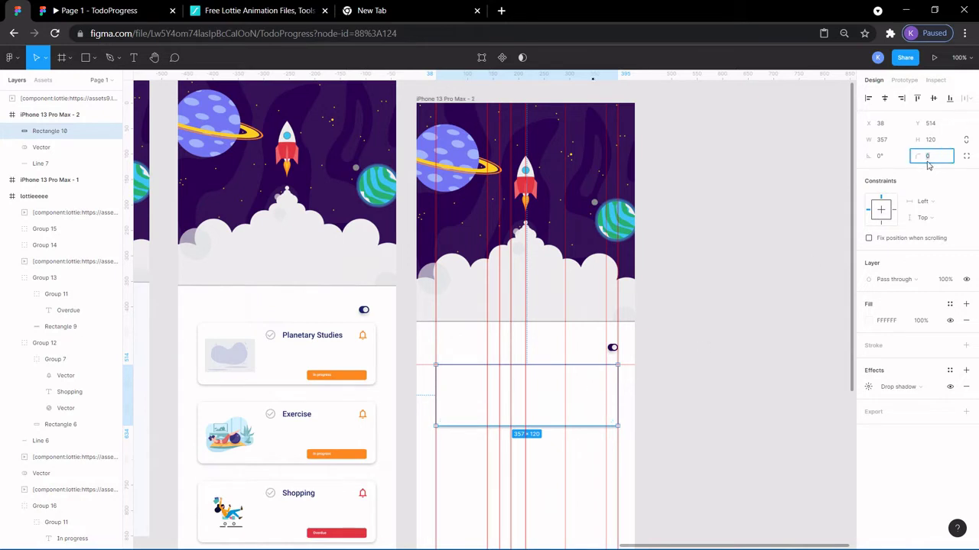
pyautogui.click(351, 356)
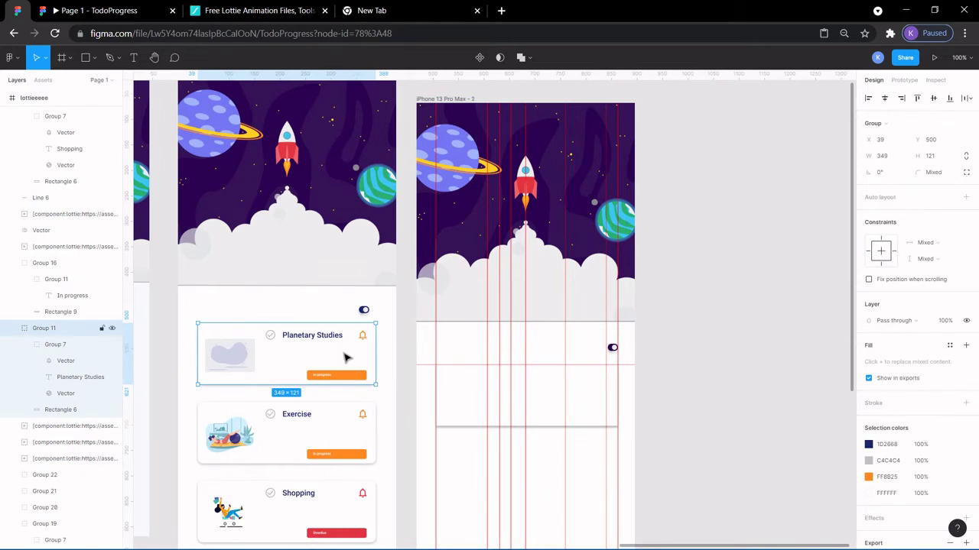
pyautogui.click(934, 174)
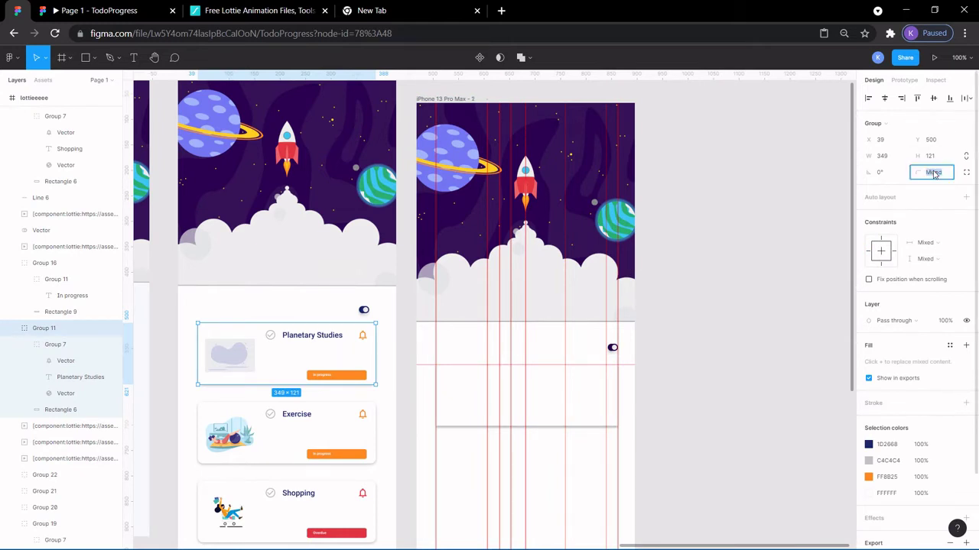
pyautogui.click(690, 314)
pyautogui.click(348, 348)
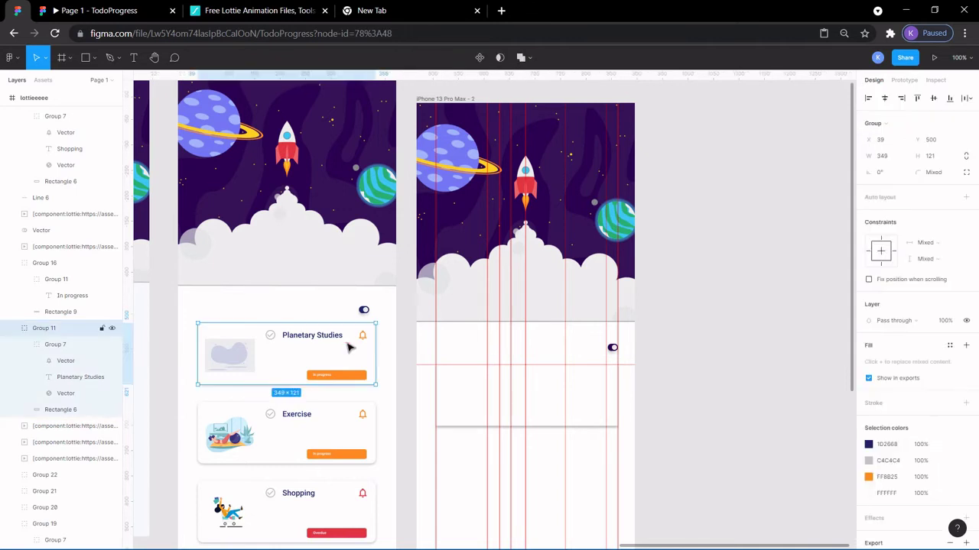
pyautogui.doubleClick(347, 348)
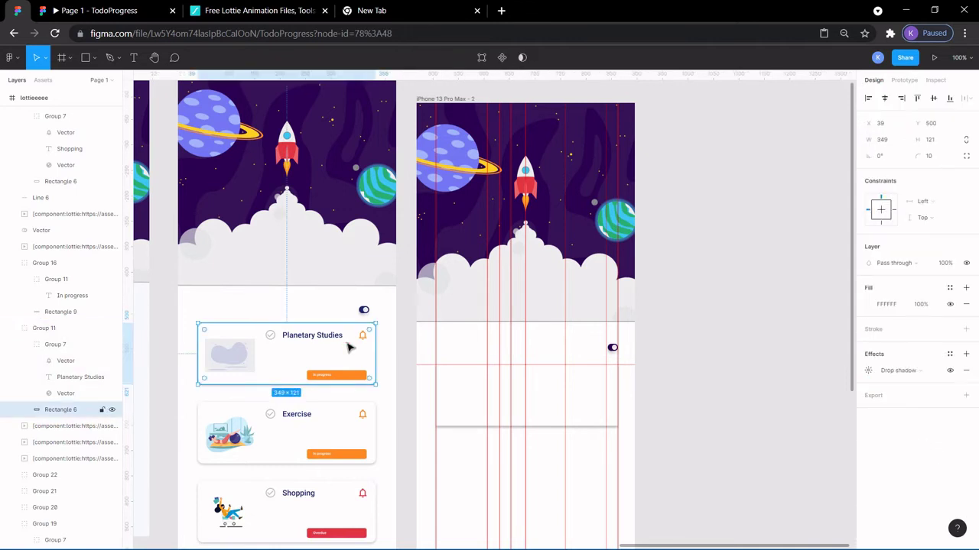
# Step: Set the corner radius of the white card rectangle in the new frame to 10
pyautogui.click(584, 399)
pyautogui.doubleClick(582, 399)
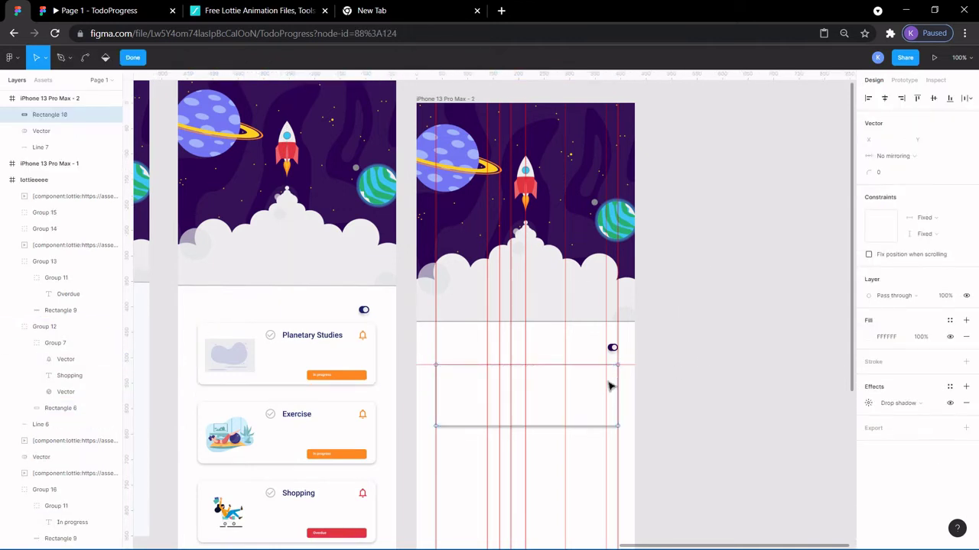
pyautogui.press('Escape')
pyautogui.click(746, 391)
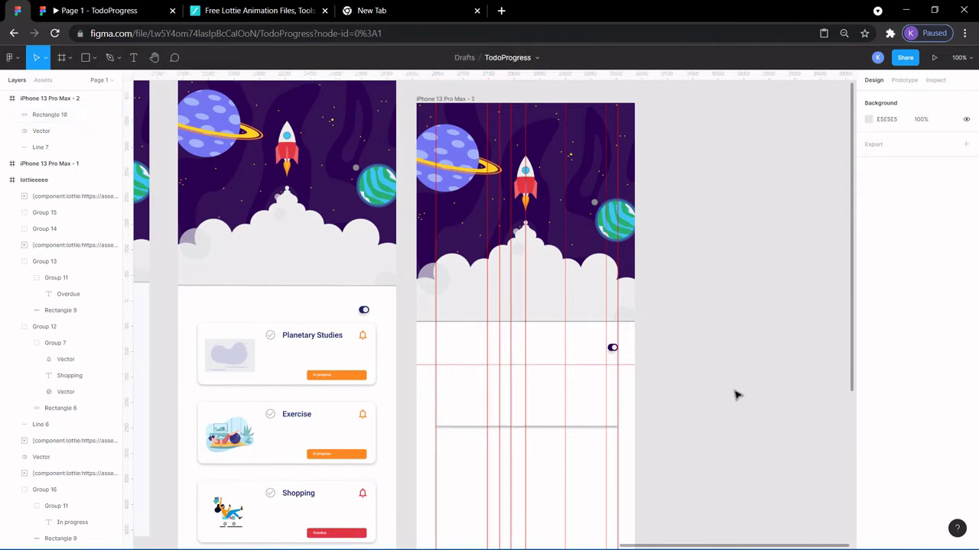
pyautogui.click(588, 402)
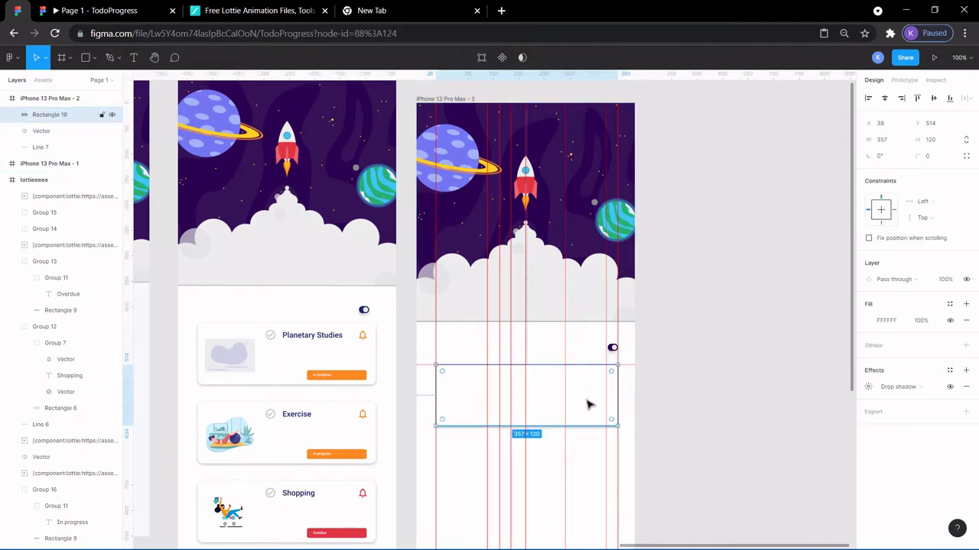
pyautogui.click(930, 156)
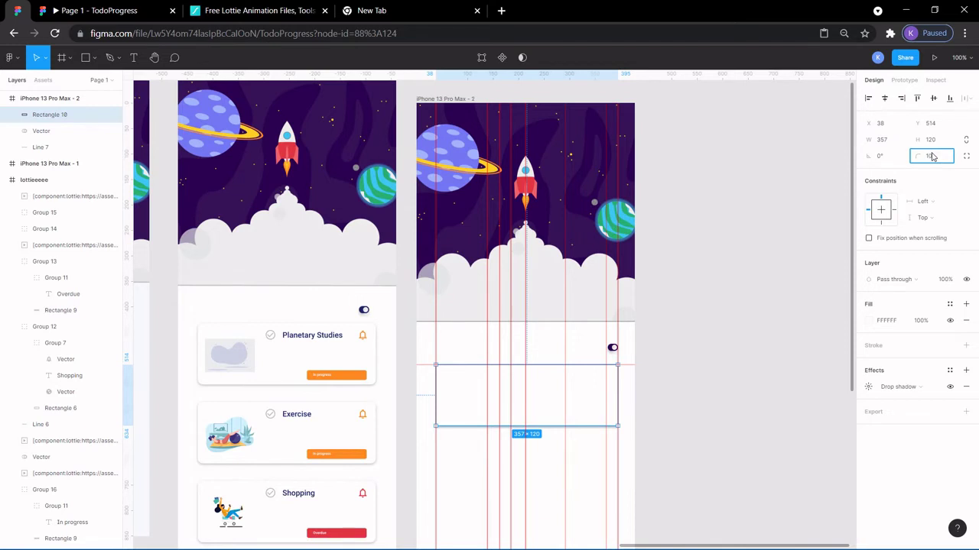
pyautogui.write('10')
pyautogui.press('Return')
pyautogui.click(727, 336)
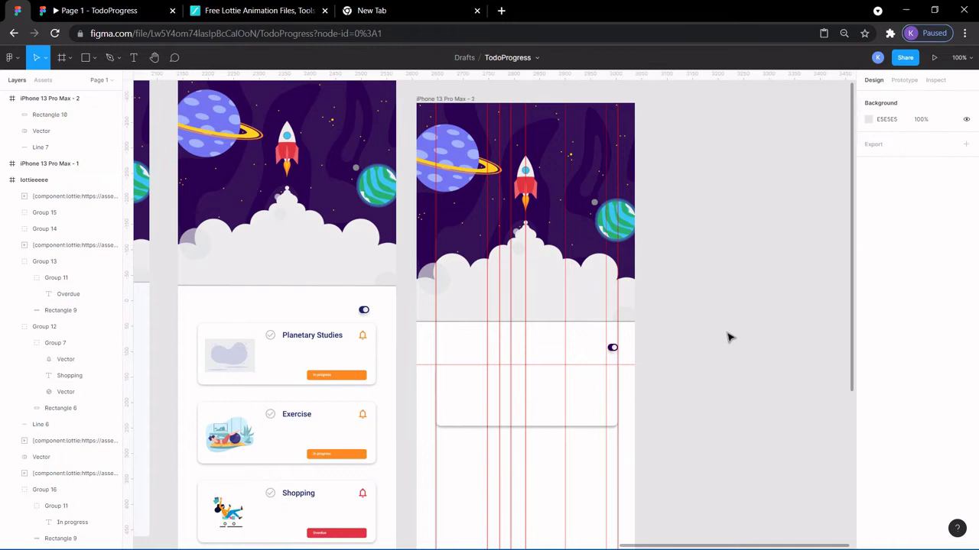
# Step: Compare the drop shadow settings of the new card rectangle with those of the Planetary Studies card's background rectangle
pyautogui.click(584, 395)
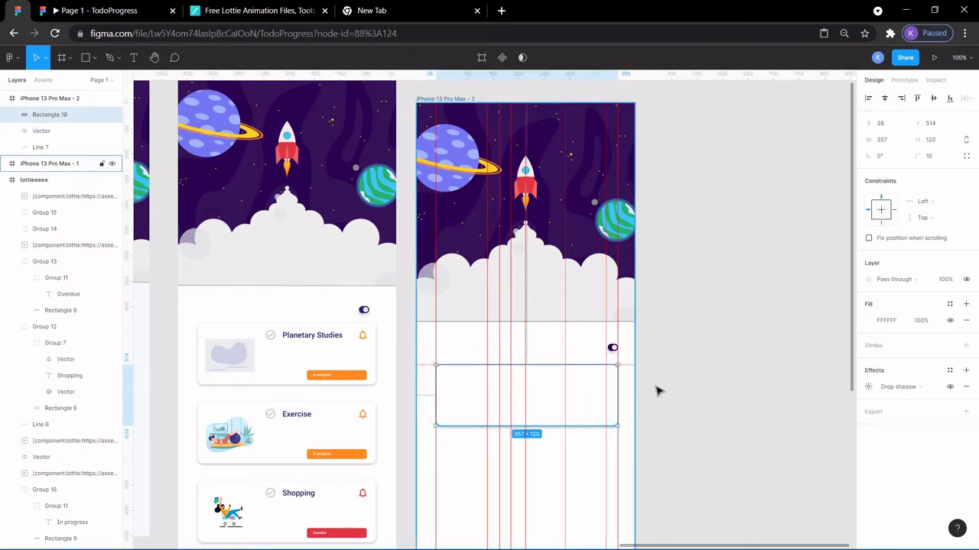
pyautogui.click(868, 387)
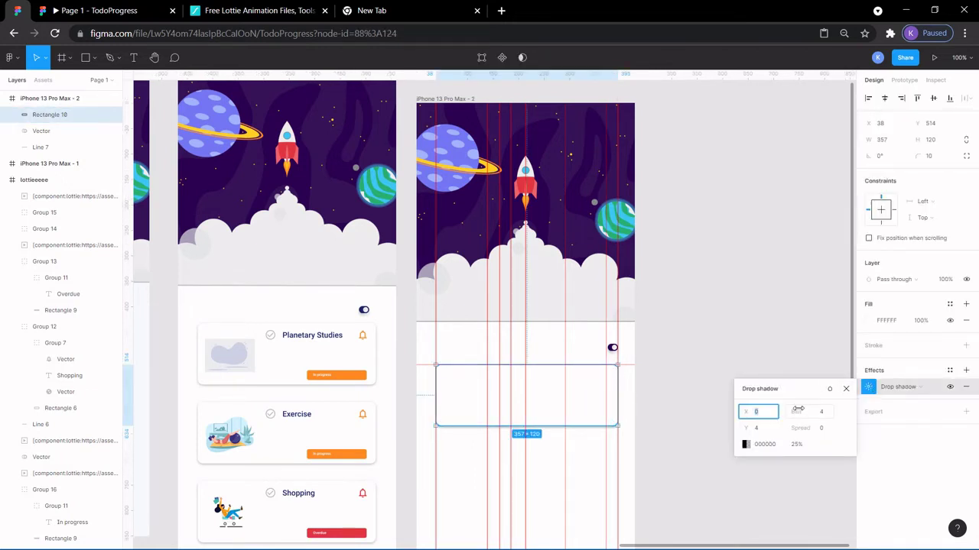
pyautogui.click(734, 347)
pyautogui.click(353, 362)
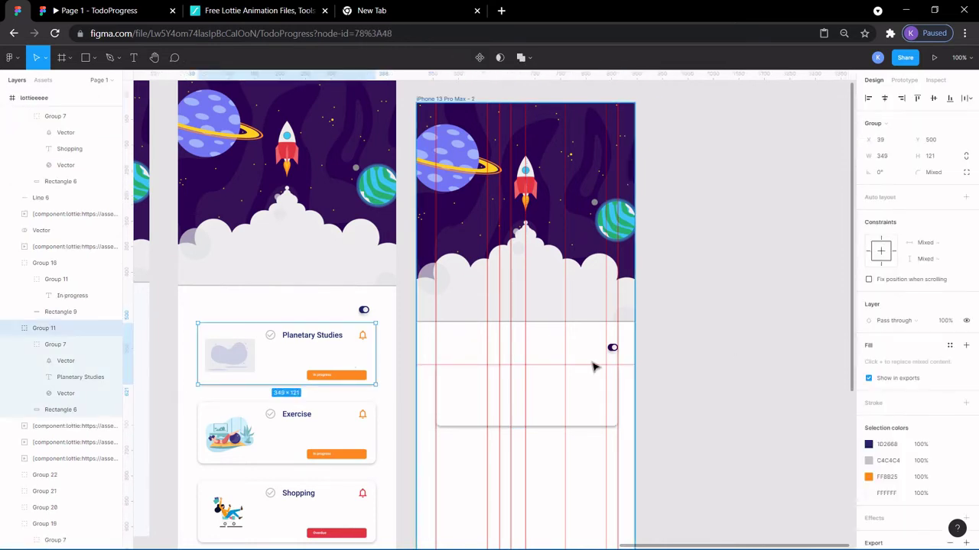
pyautogui.doubleClick(360, 355)
pyautogui.click(869, 371)
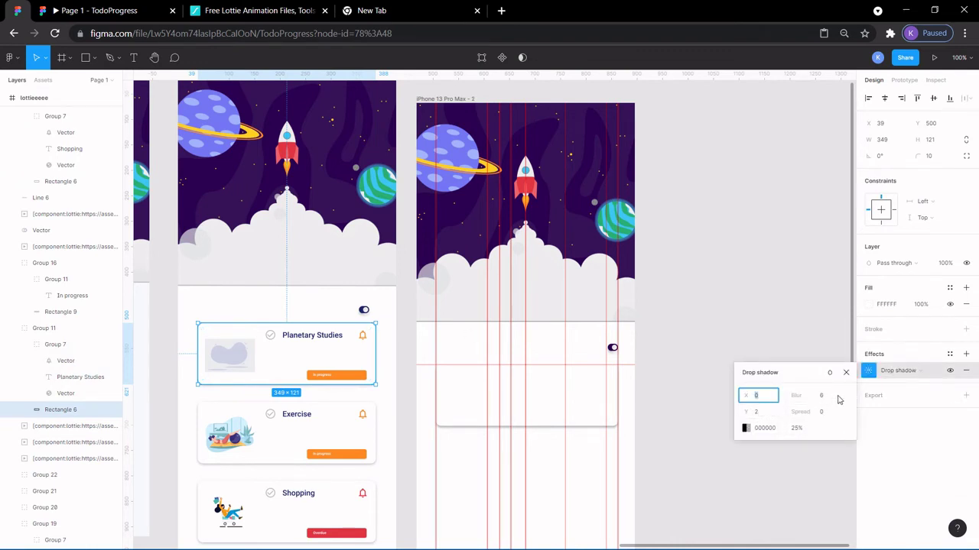
pyautogui.click(748, 331)
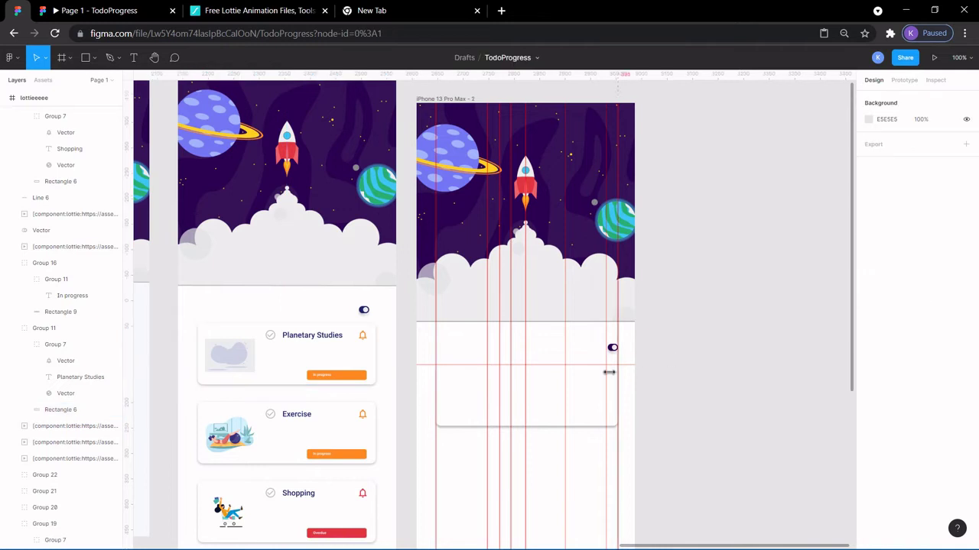
# Step: Set the new card rectangle's drop shadow to a Y offset of 2 and a blur of 8
pyautogui.doubleClick(585, 387)
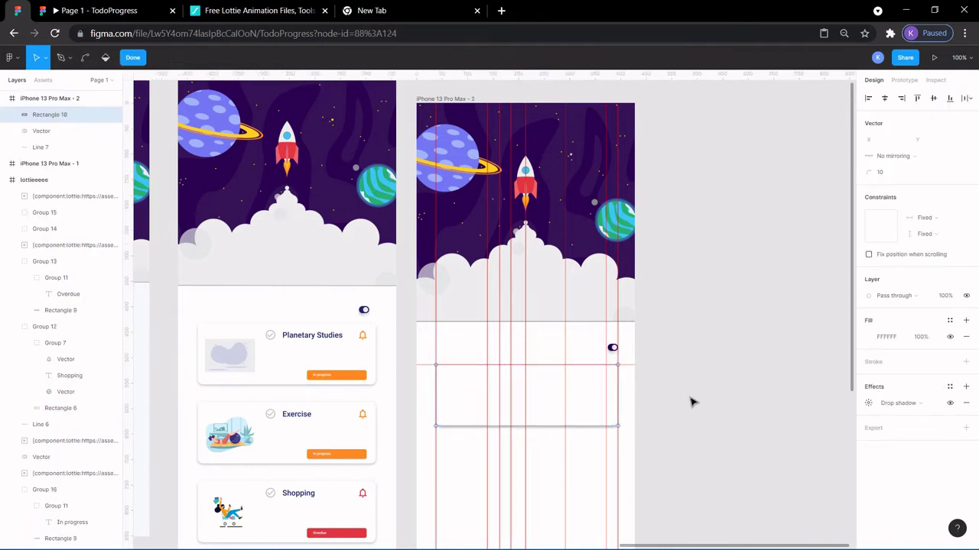
pyautogui.press('Escape')
pyautogui.click(625, 407)
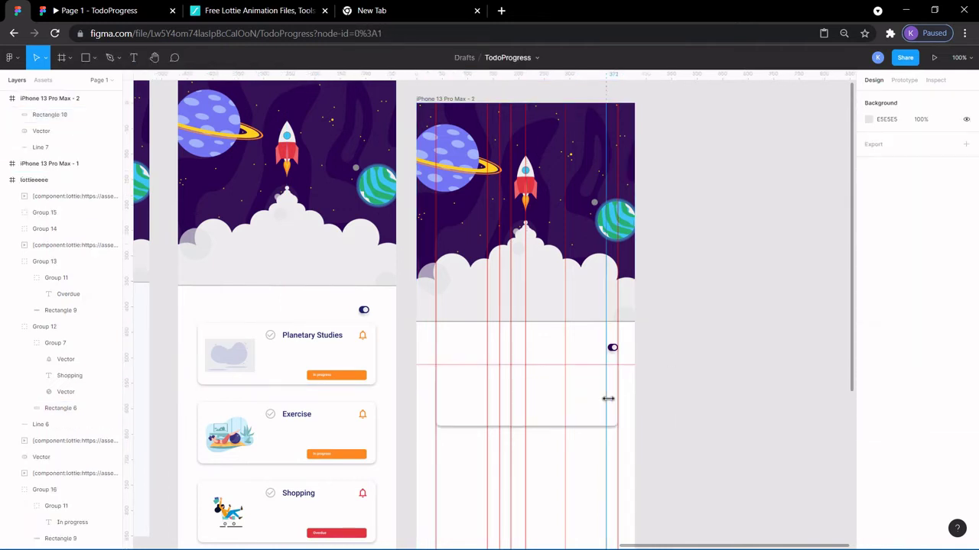
pyautogui.click(588, 395)
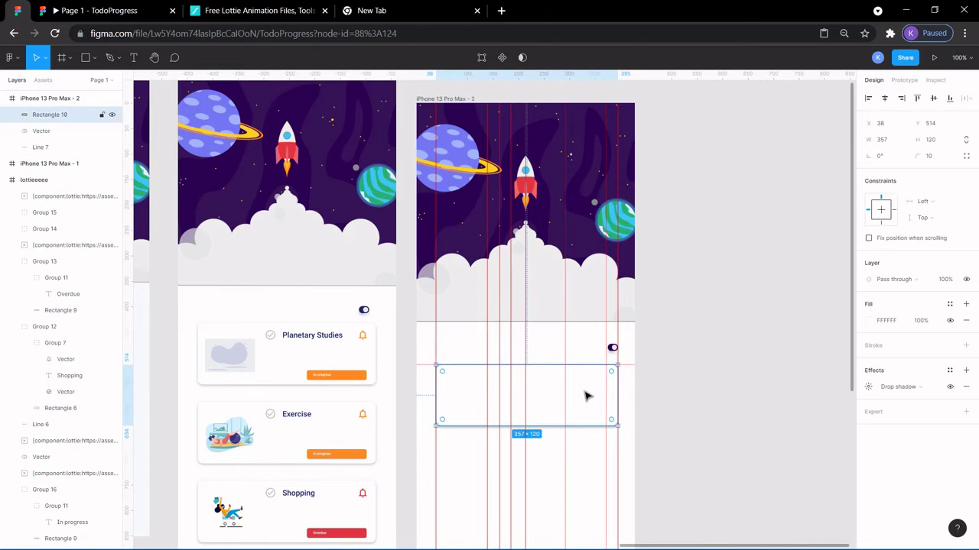
pyautogui.click(868, 390)
pyautogui.click(764, 429)
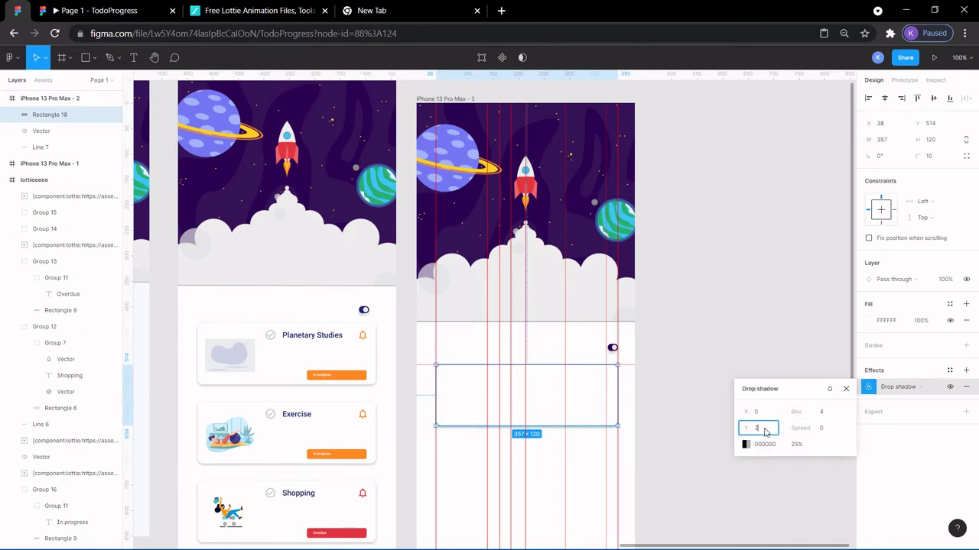
pyautogui.click(825, 418)
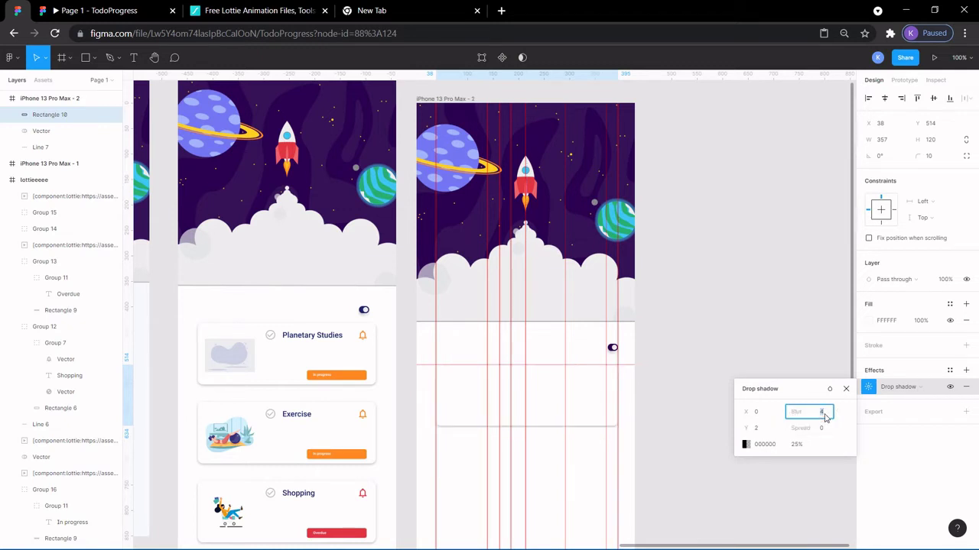
pyautogui.write('8')
pyautogui.press('Return')
pyautogui.click(727, 287)
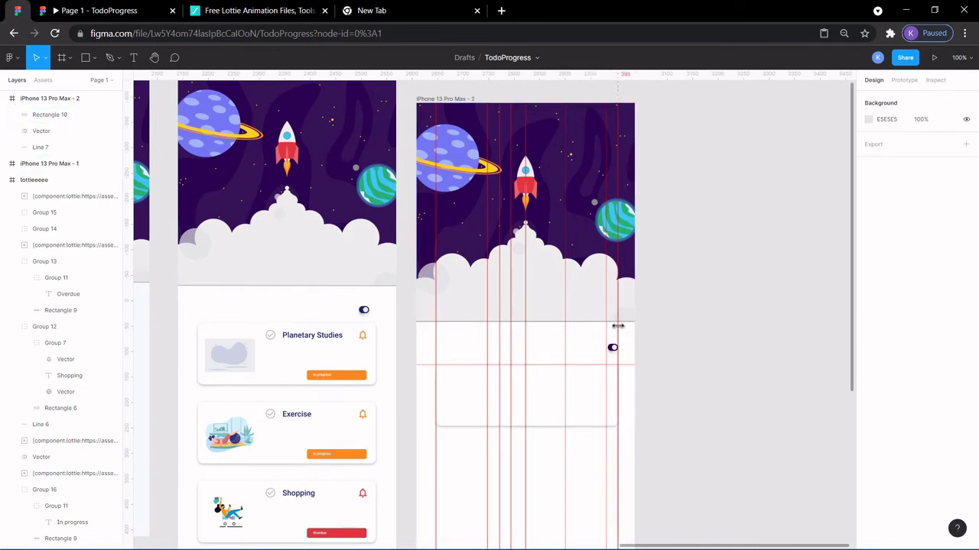
# Step: Try to remove the vertical guides running along the side edges of the new card
pyautogui.moveTo(617, 326); pyautogui.dragTo(135, 298)
pyautogui.click(535, 344)
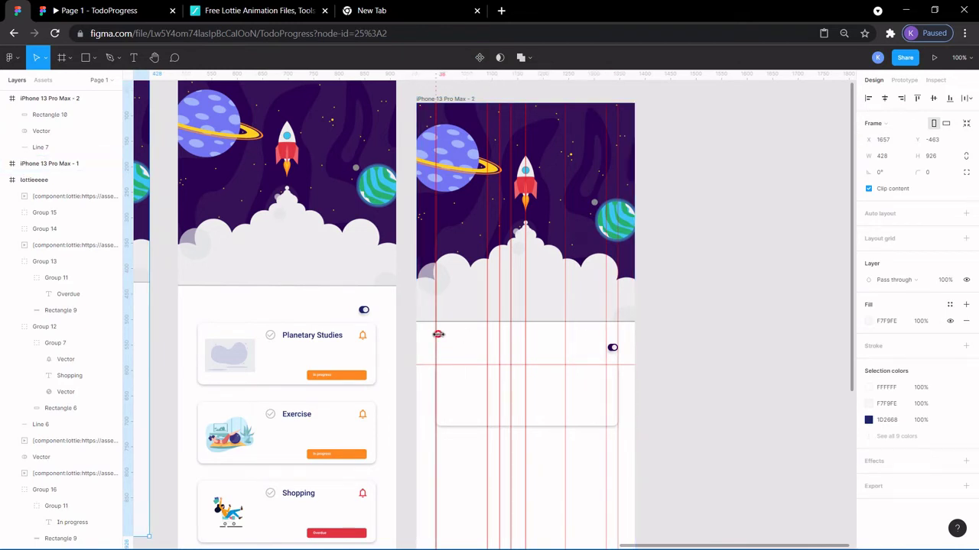
pyautogui.moveTo(438, 334); pyautogui.dragTo(435, 334)
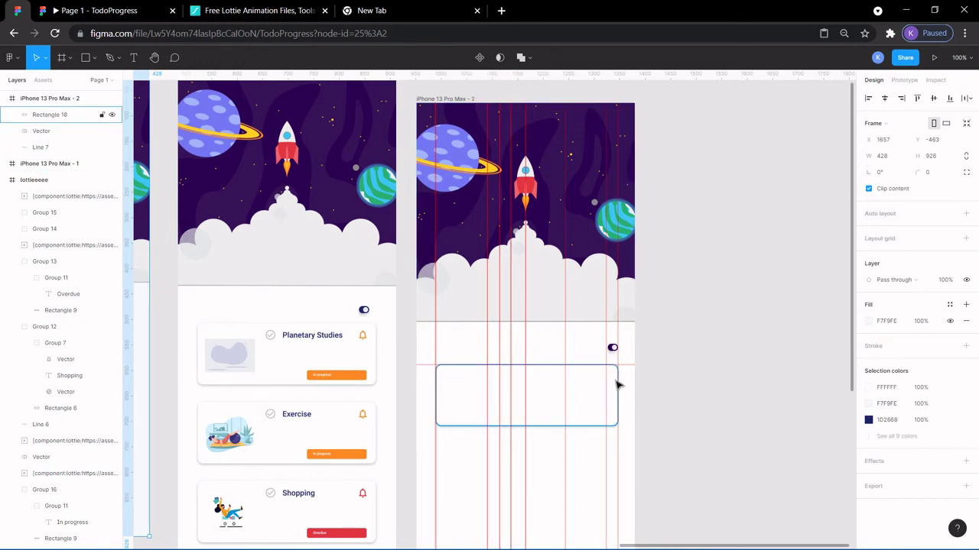
pyautogui.click(678, 416)
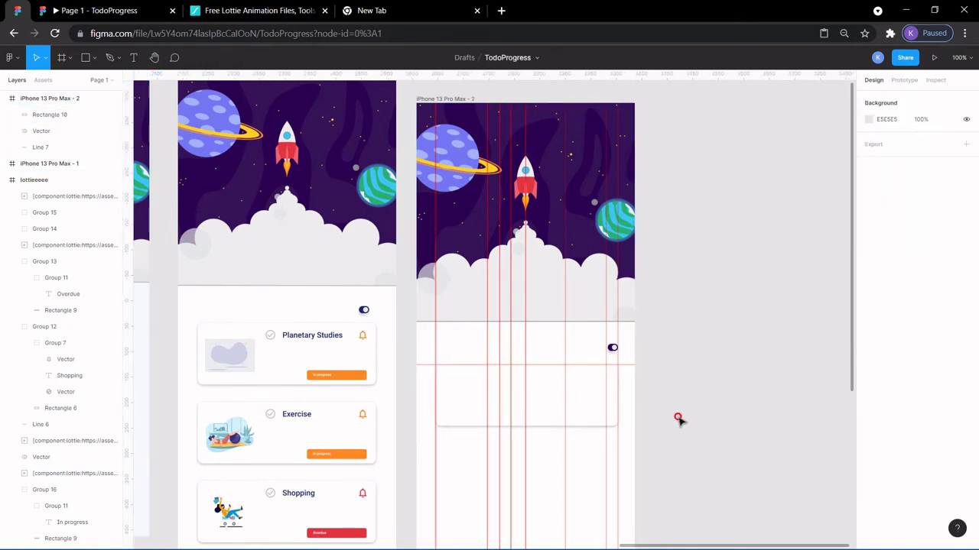
pyautogui.click(620, 341)
pyautogui.moveTo(620, 336); pyautogui.dragTo(625, 338)
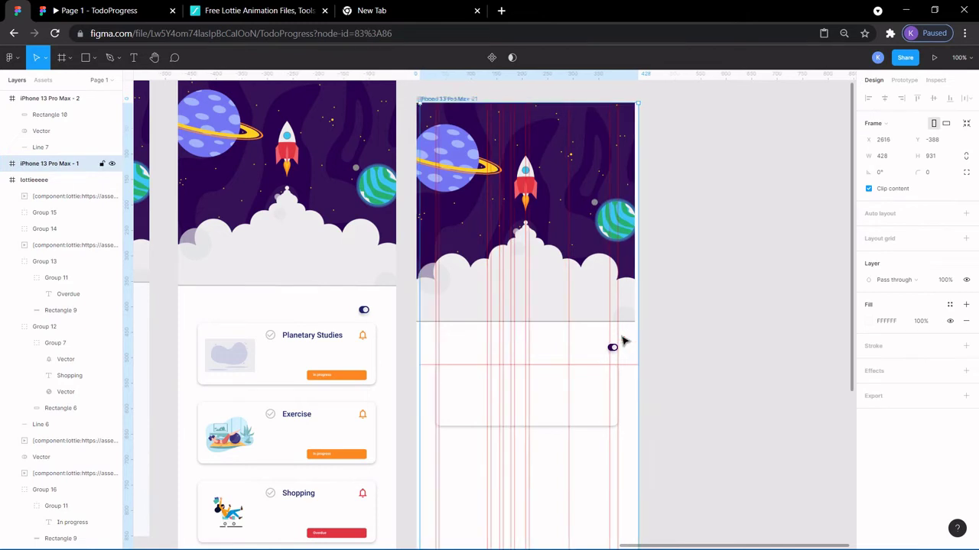
pyautogui.click(684, 360)
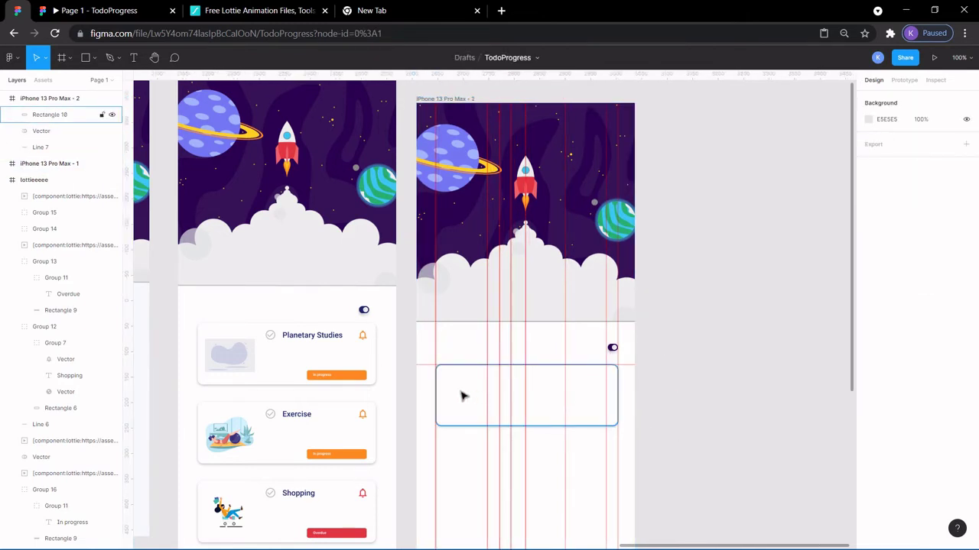
# Step: Try converting the first popular animation in the LottieFiles plugin, a seated figure on a blue background, to a GIF
pyautogui.rightClick(752, 268)
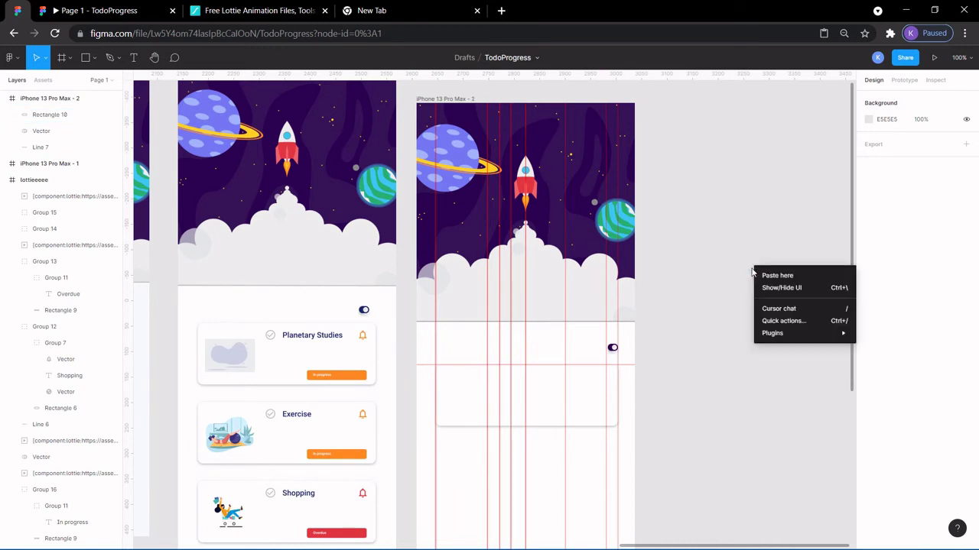
pyautogui.moveTo(804, 340)
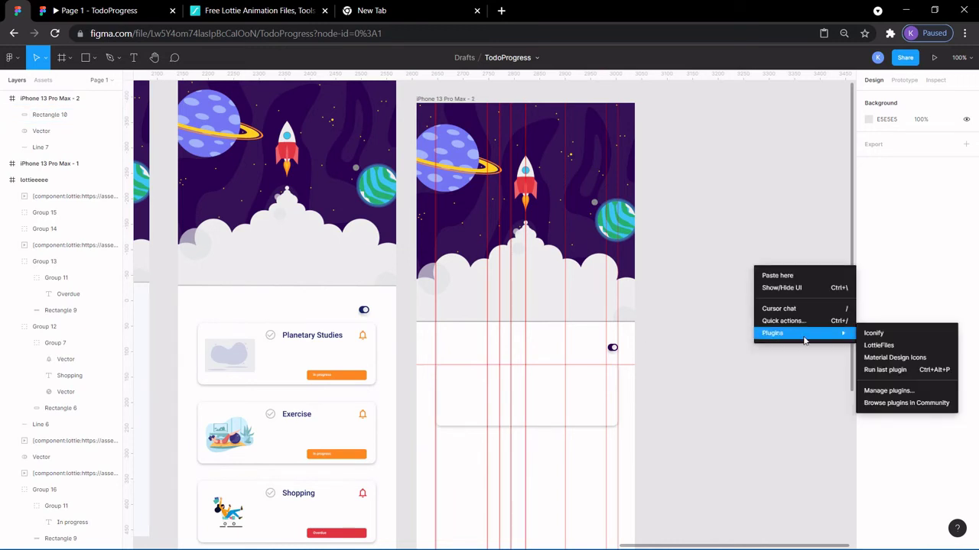
pyautogui.click(878, 345)
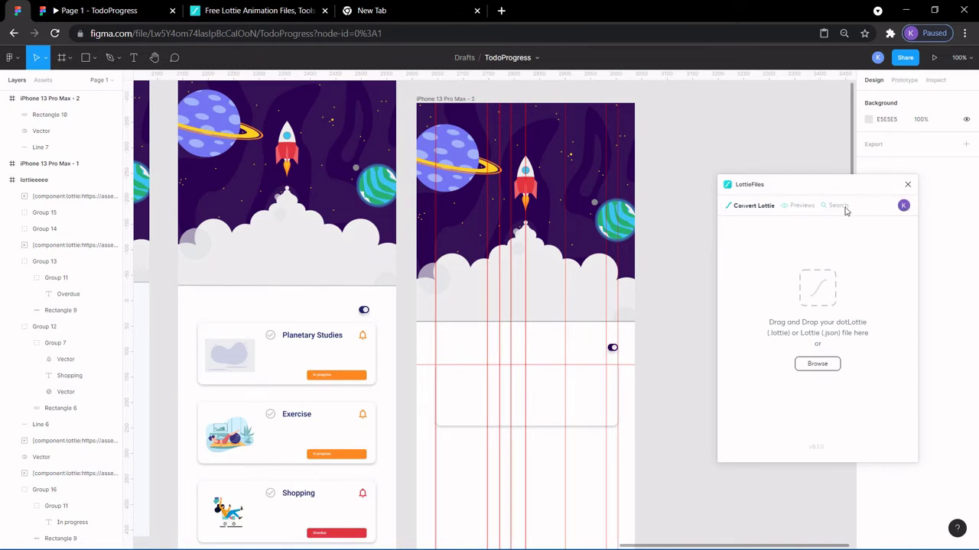
pyautogui.click(838, 206)
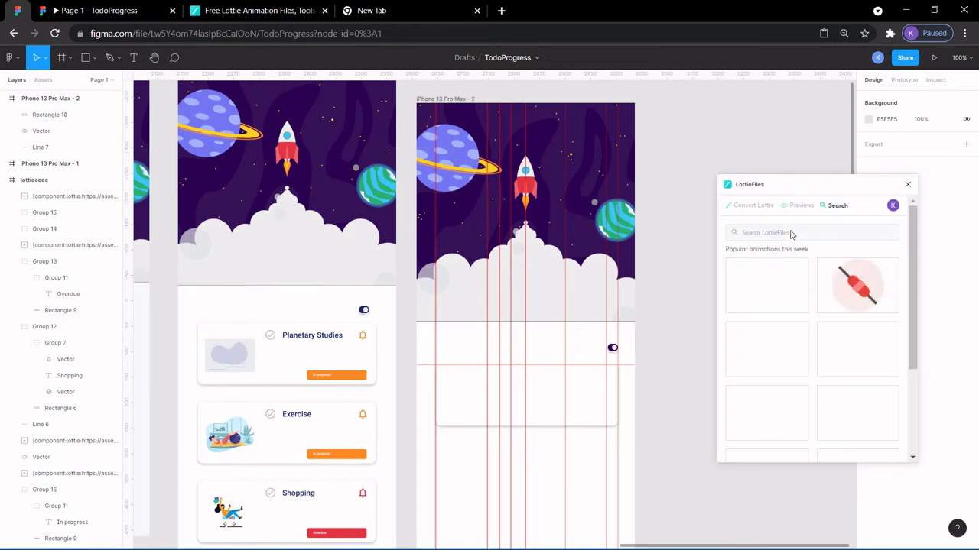
pyautogui.click(766, 284)
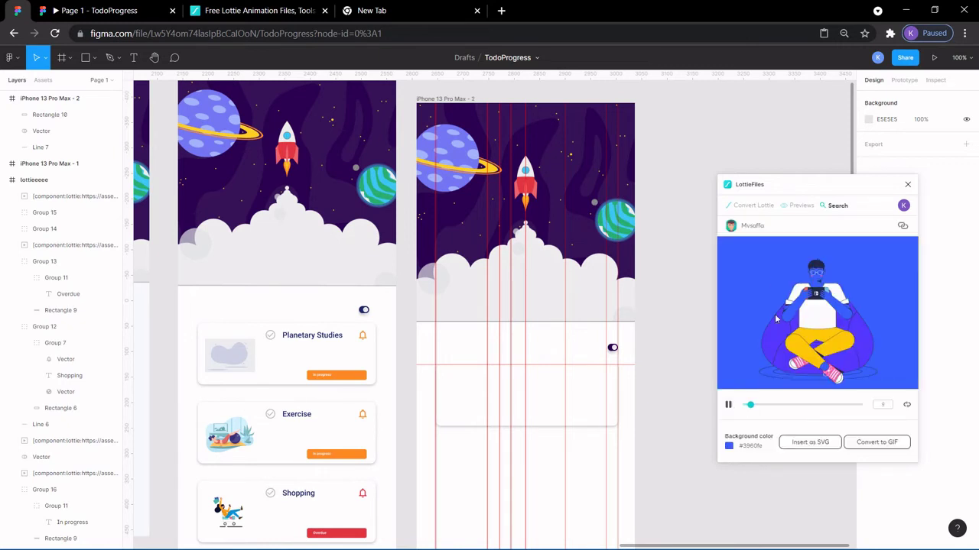
pyautogui.click(887, 445)
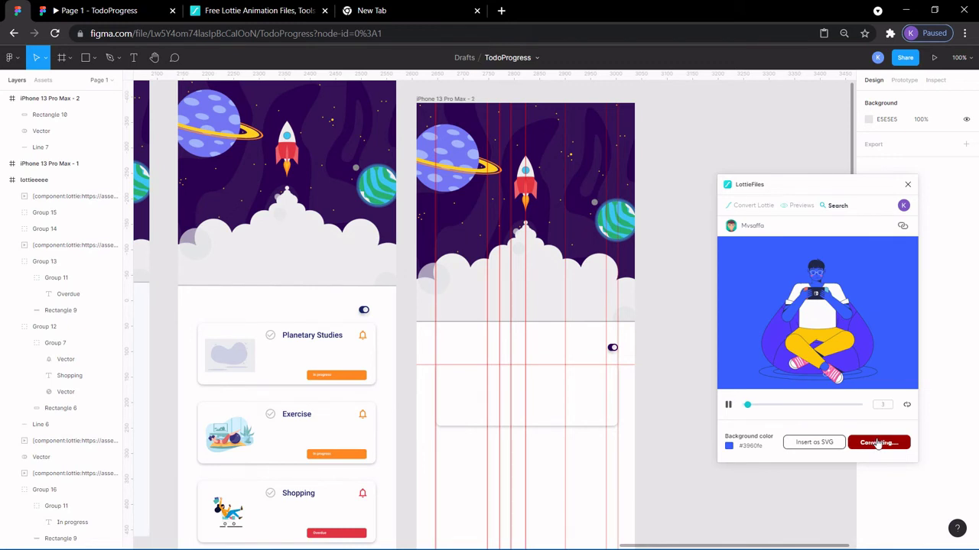
pyautogui.click(908, 185)
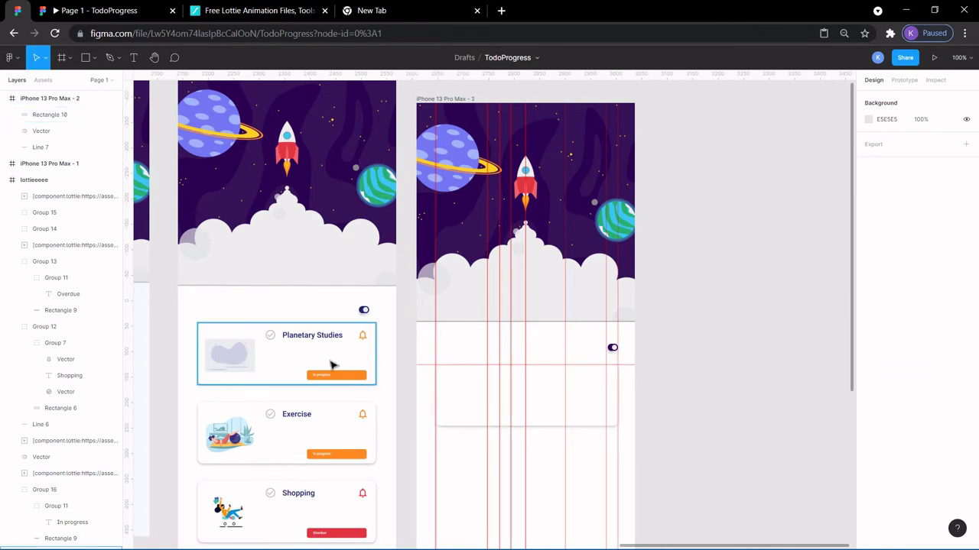
# Step: Copy the Planetary Studies card's 98 × 98 GIF illustration and place it at the left end of the new card
pyautogui.click(241, 364)
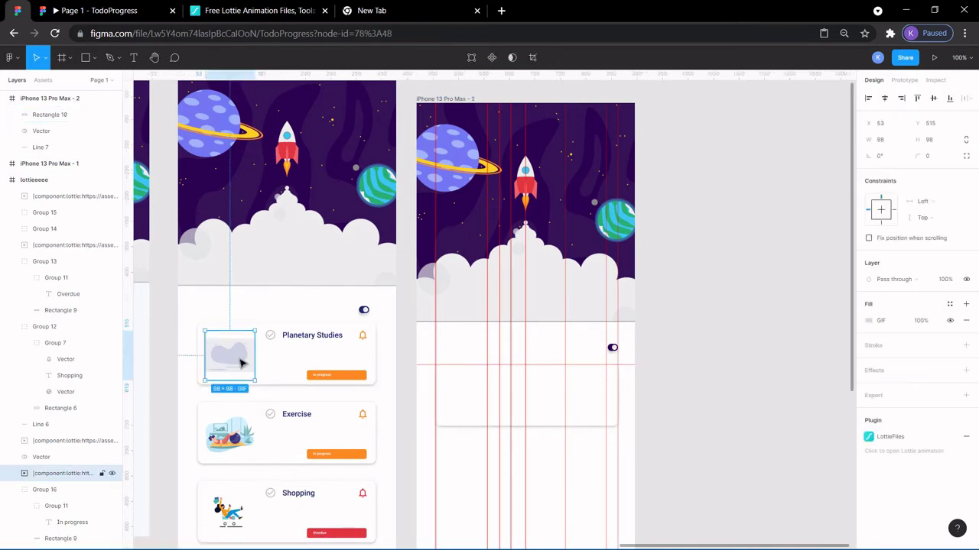
pyautogui.hotkey('ctrl', 'v')
pyautogui.moveTo(241, 362); pyautogui.dragTo(475, 396)
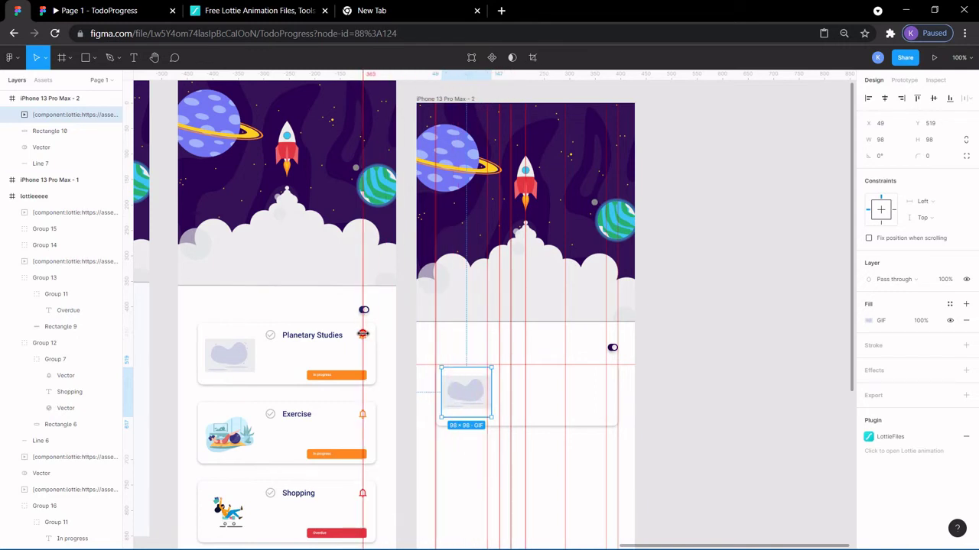
pyautogui.click(133, 344)
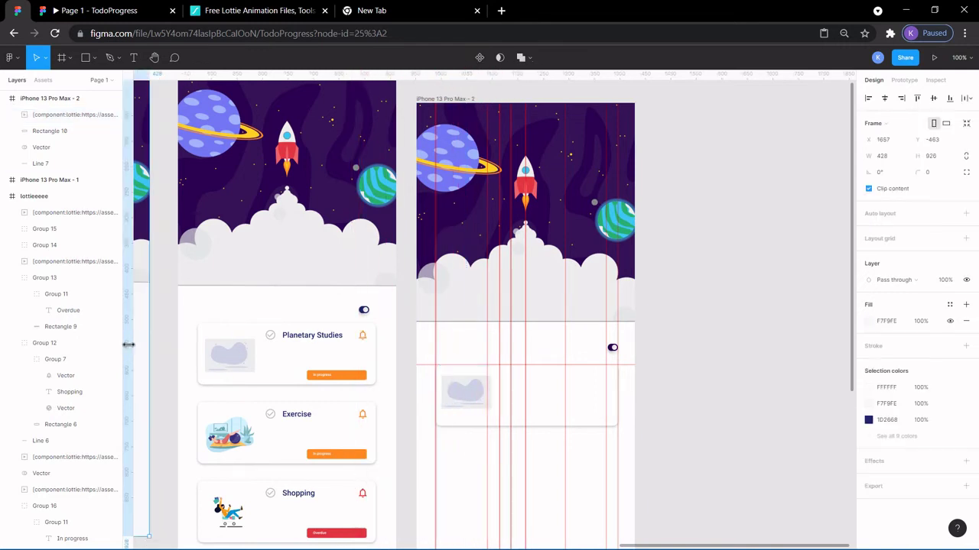
pyautogui.click(726, 450)
pyautogui.moveTo(460, 398); pyautogui.dragTo(458, 403)
pyautogui.click(777, 403)
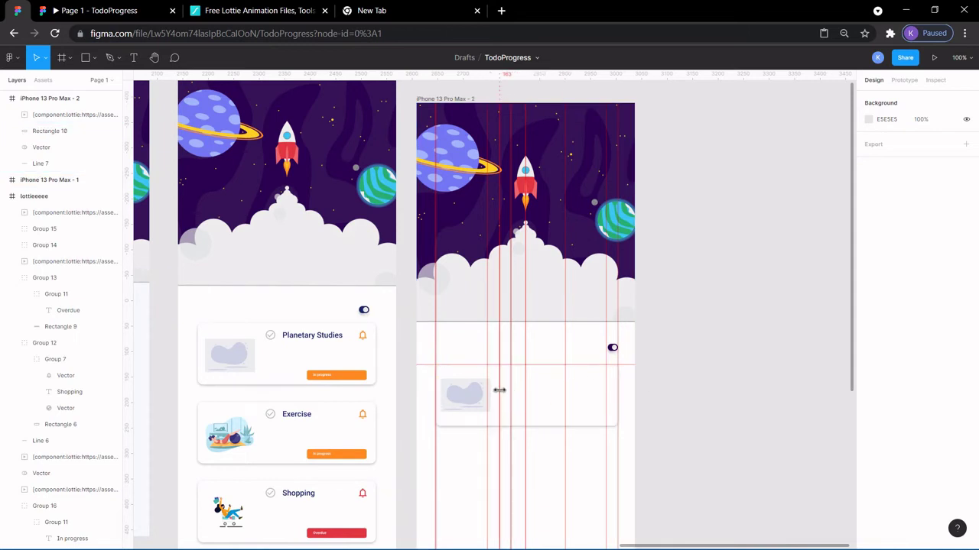
pyautogui.rightClick(670, 269)
pyautogui.moveTo(732, 336)
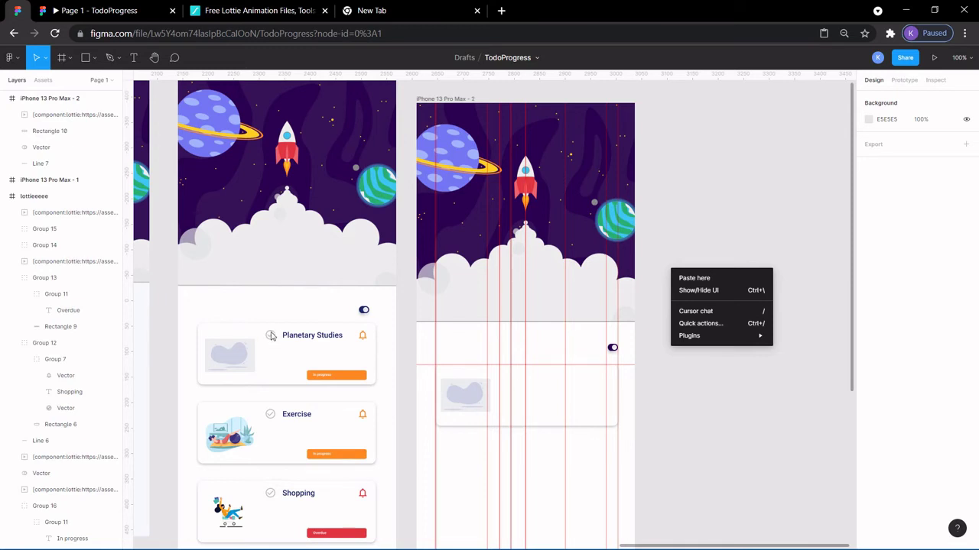
pyautogui.moveTo(727, 334)
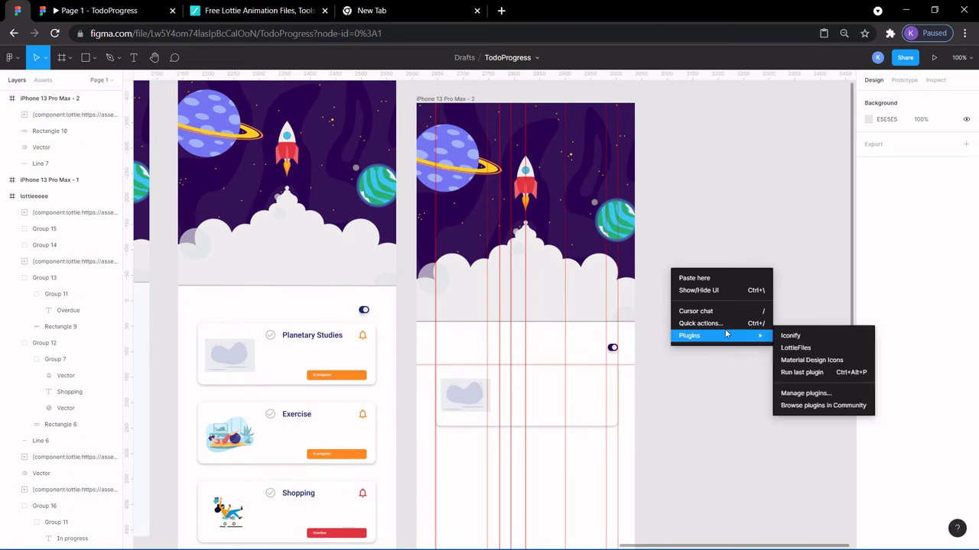
pyautogui.click(797, 365)
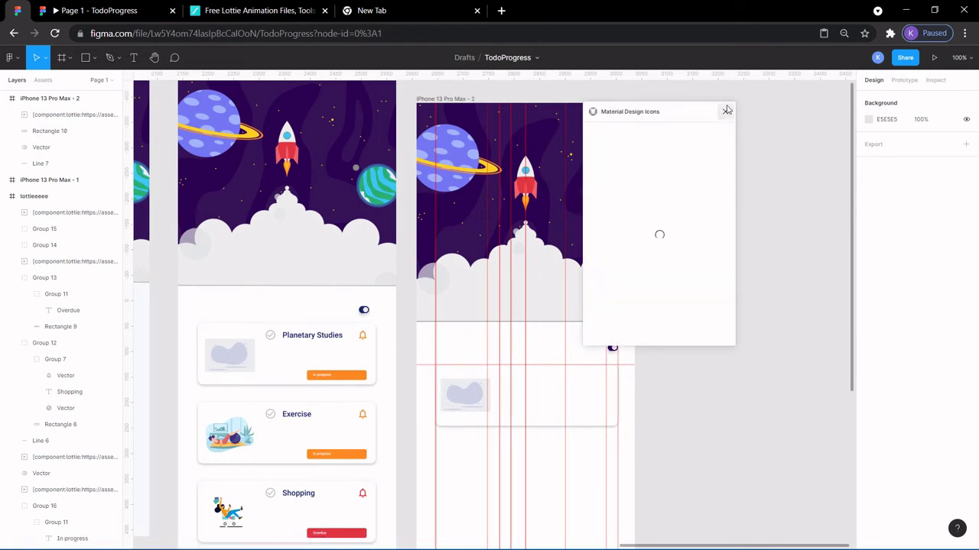
pyautogui.click(727, 110)
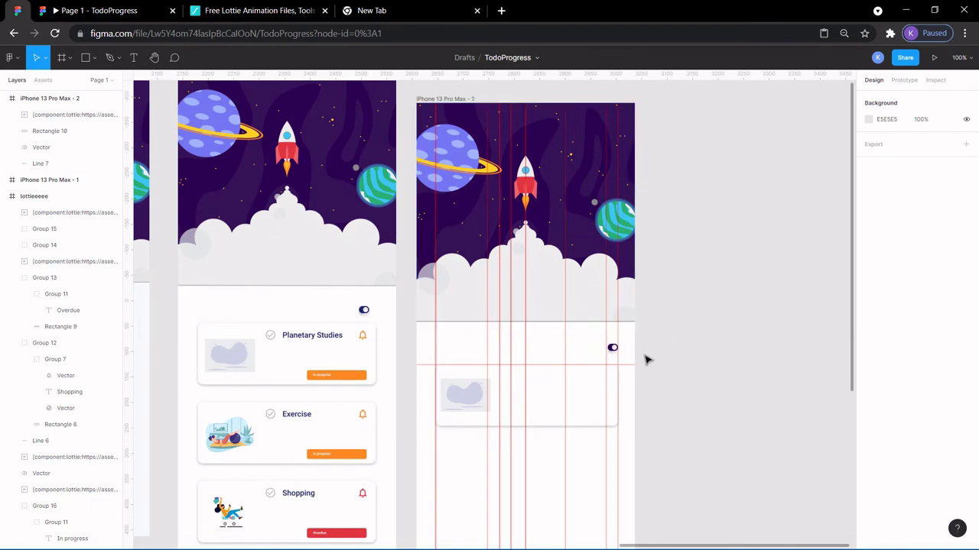
# Step: Copy the Planetary Studies card's grey check icon and place it beside the new card's illustration, at about X 163, Y 537
pyautogui.click(272, 339)
pyautogui.doubleClick(271, 339)
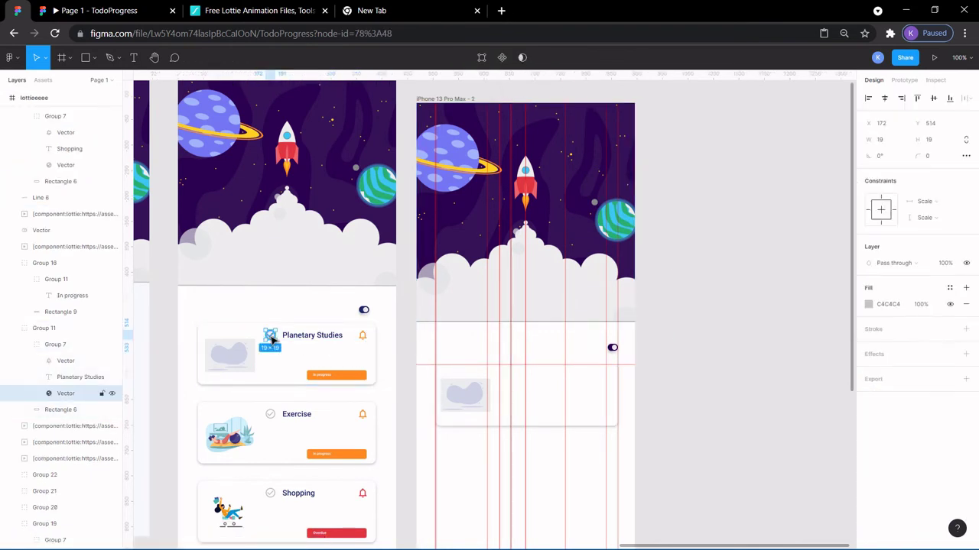
pyautogui.hotkey('ctrl', 'v')
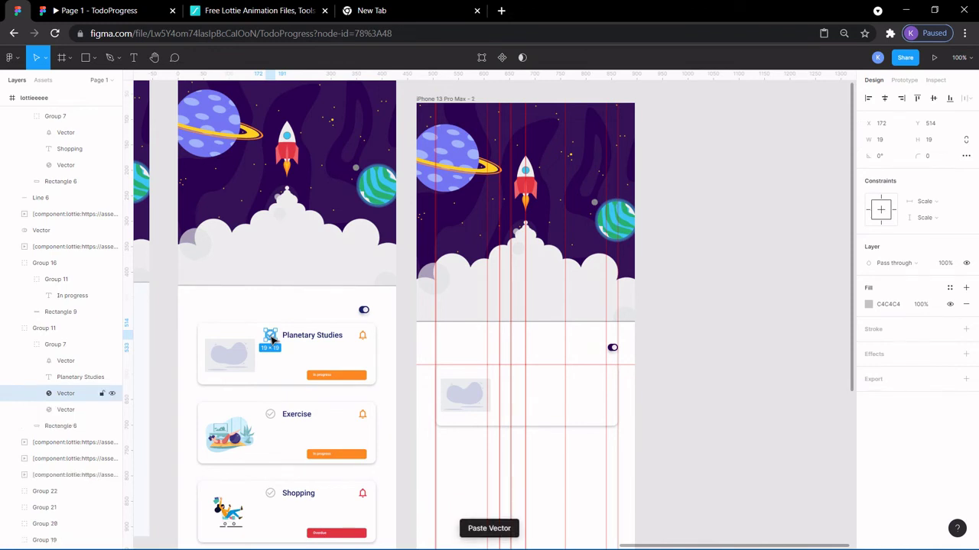
pyautogui.moveTo(273, 339); pyautogui.dragTo(502, 390)
pyautogui.click(695, 393)
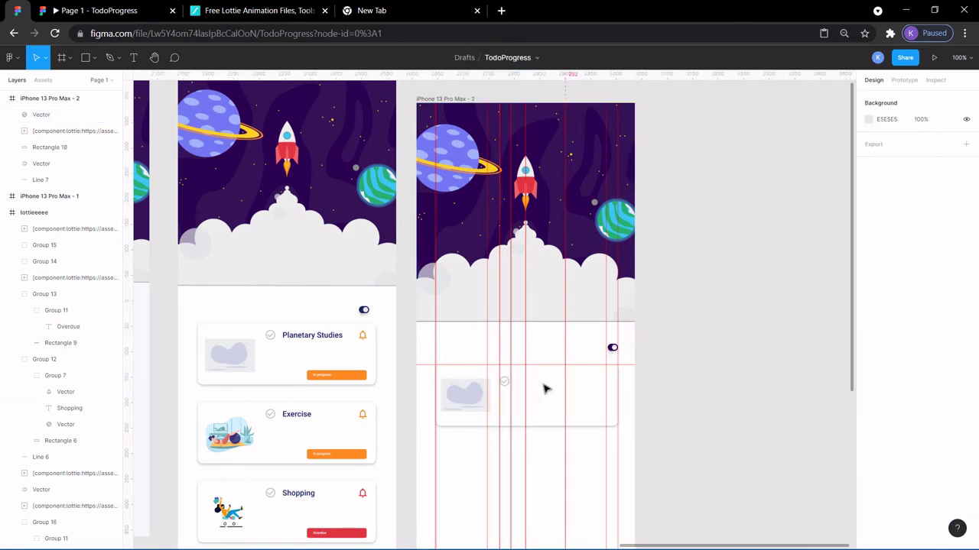
pyautogui.click(506, 383)
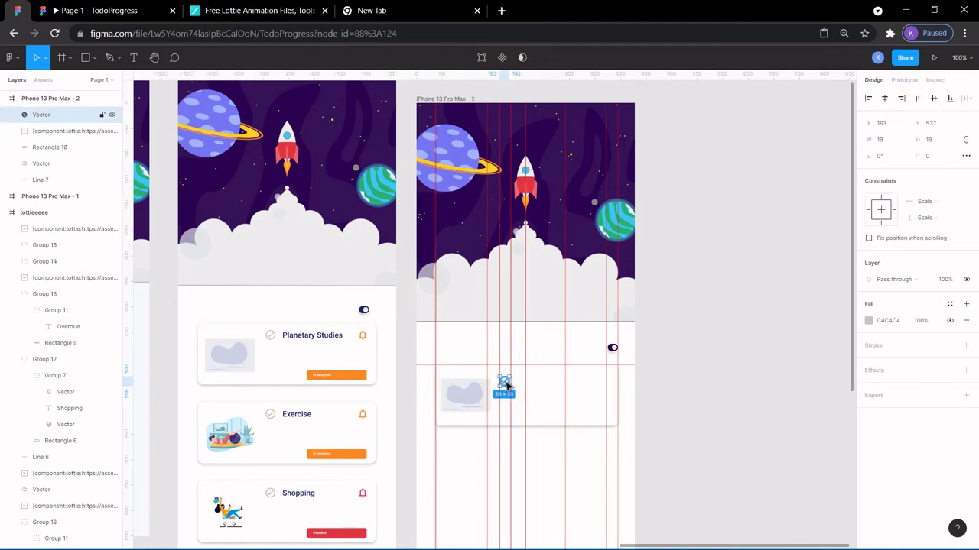
pyautogui.click(702, 372)
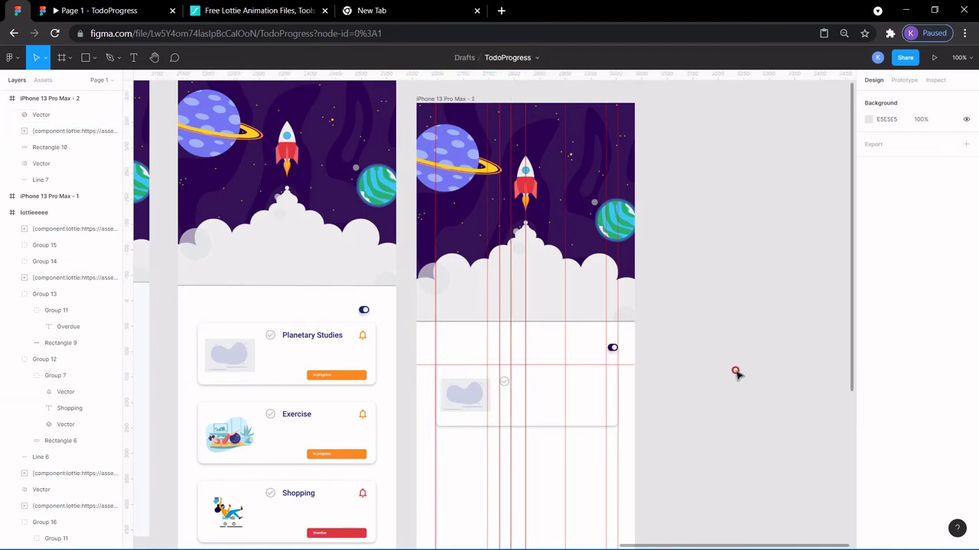
# Step: Position a vertical guide beside the check icon and copy the Planetary Studies title onto the new card at about X 200, Y 537
pyautogui.click(523, 379)
pyautogui.moveTo(522, 380); pyautogui.dragTo(521, 379)
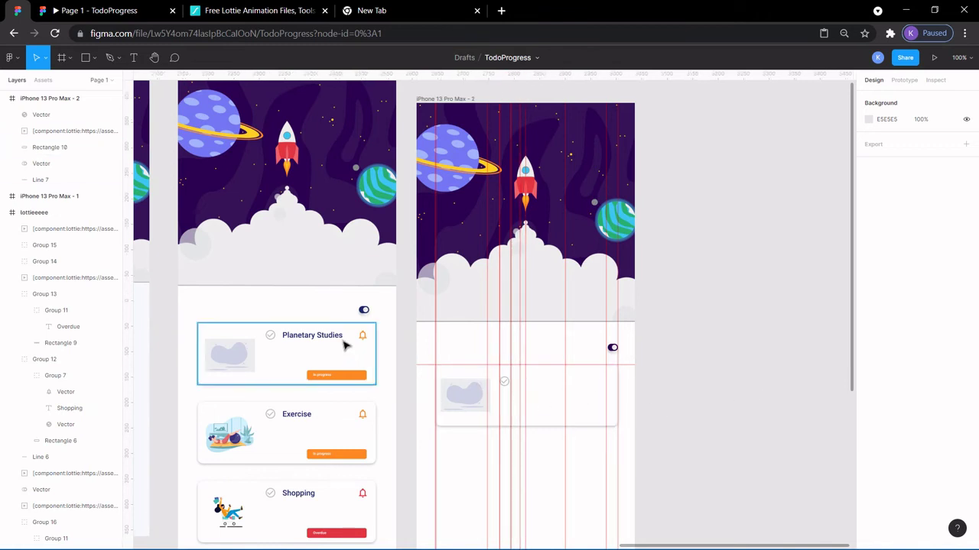
pyautogui.click(133, 59)
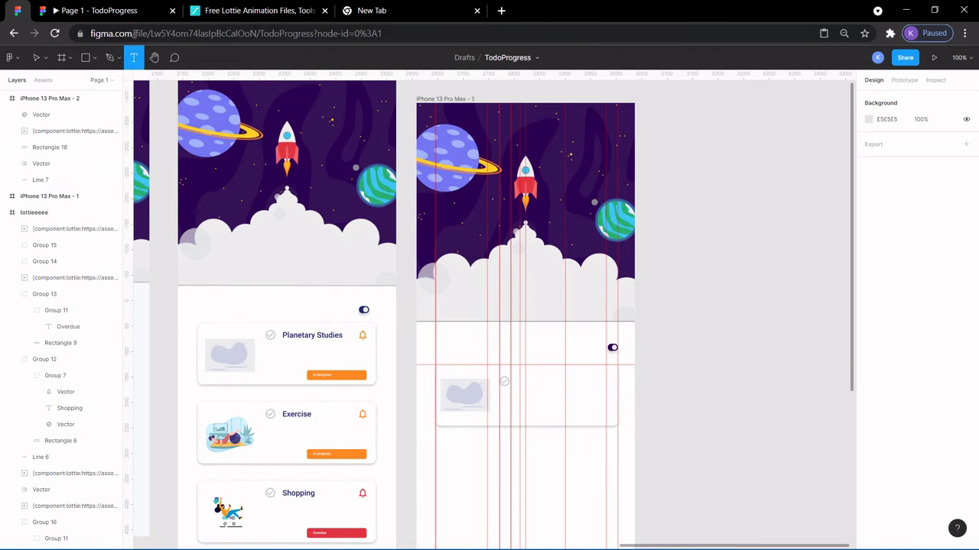
pyautogui.press('v')
pyautogui.keyDown('ctrl'); pyautogui.click(330, 341); pyautogui.keyUp('ctrl')
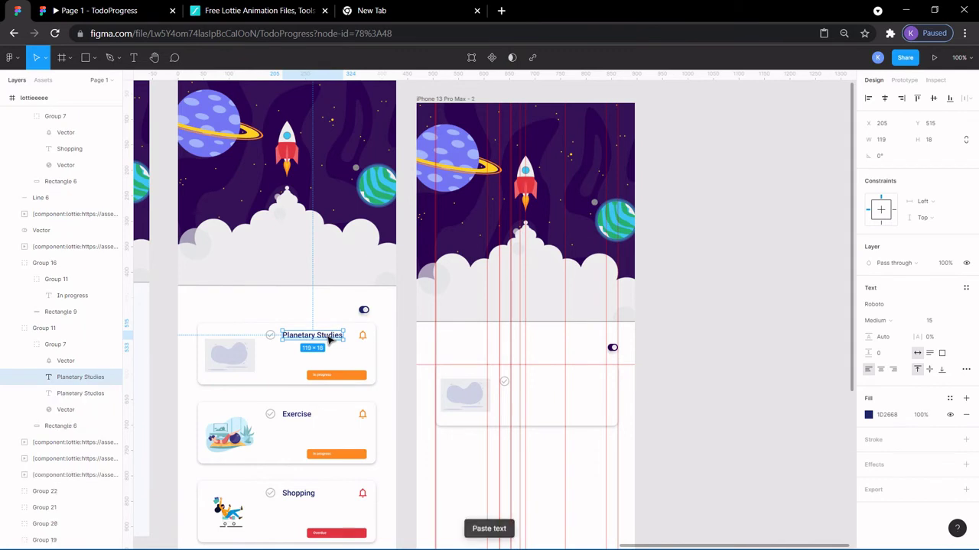
pyautogui.moveTo(329, 339); pyautogui.dragTo(542, 384)
pyautogui.click(742, 385)
pyautogui.click(540, 378)
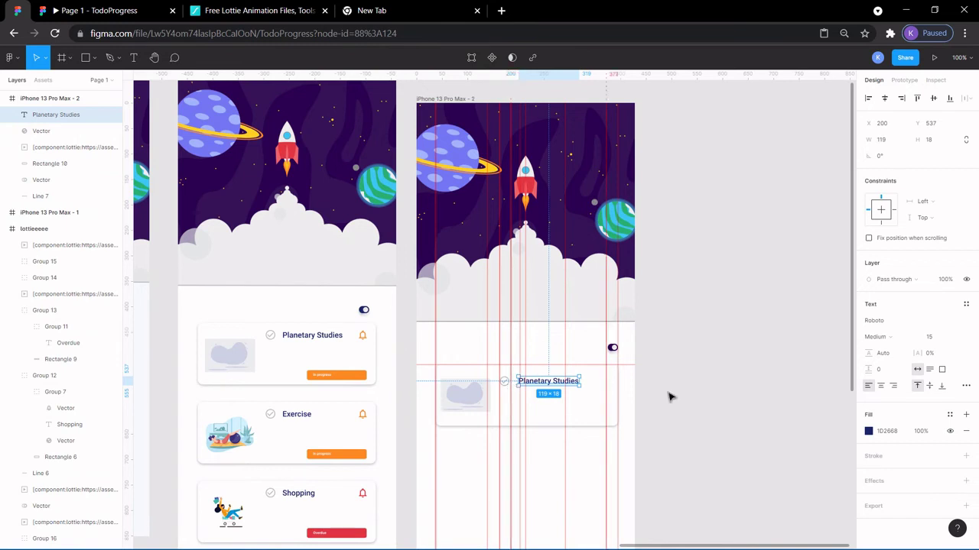
pyautogui.click(778, 402)
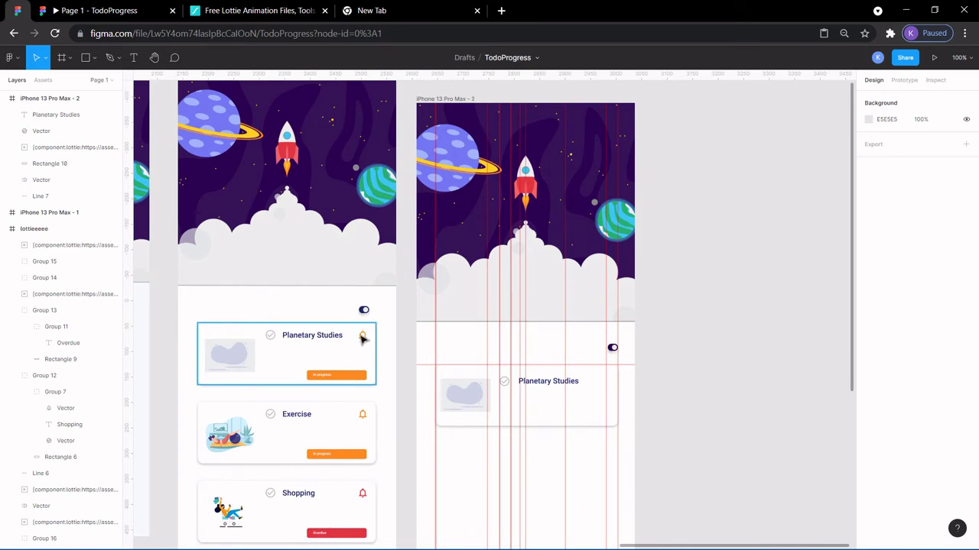
pyautogui.rightClick(715, 304)
pyautogui.moveTo(778, 364)
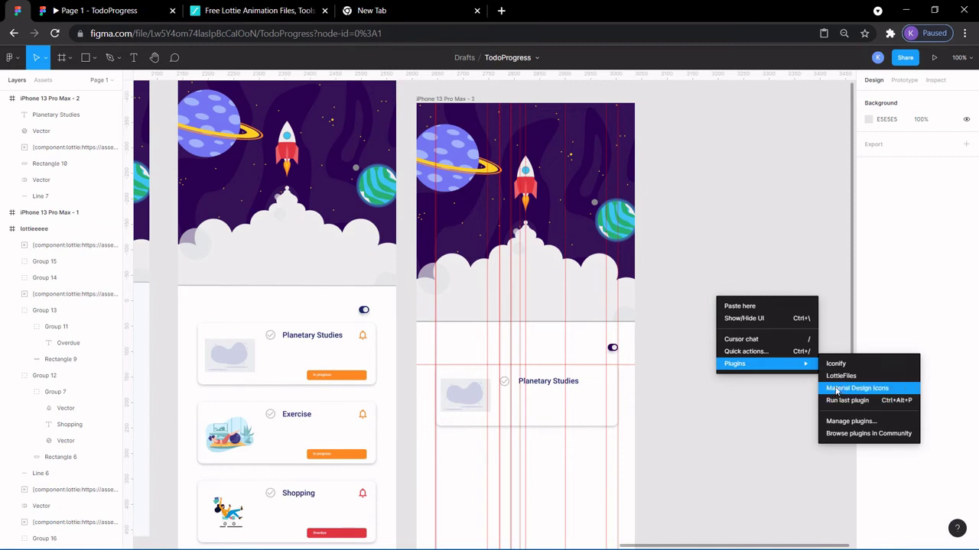
pyautogui.click(697, 393)
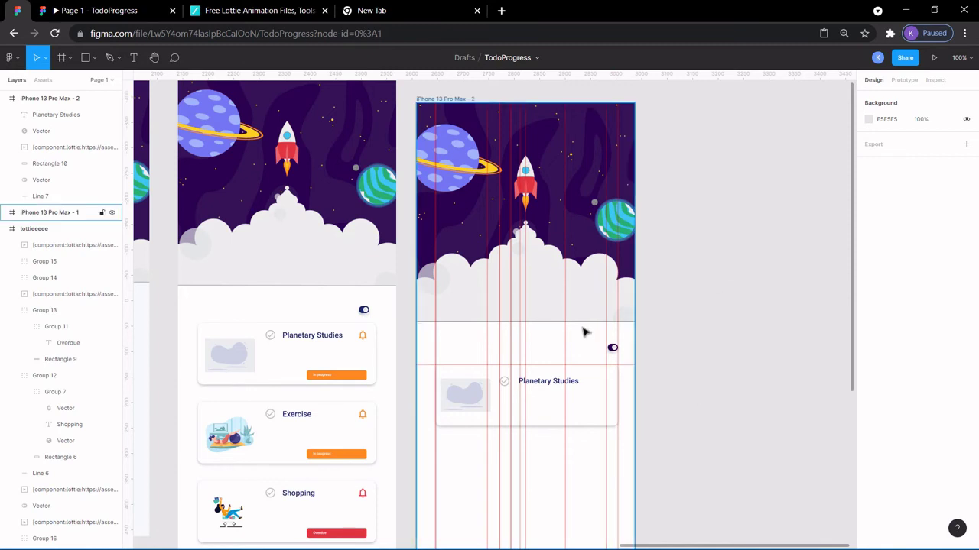
# Step: Copy the Planetary Studies card's orange bell icon to the new card's upper-right corner, at about X 377, Y 537
pyautogui.click(367, 339)
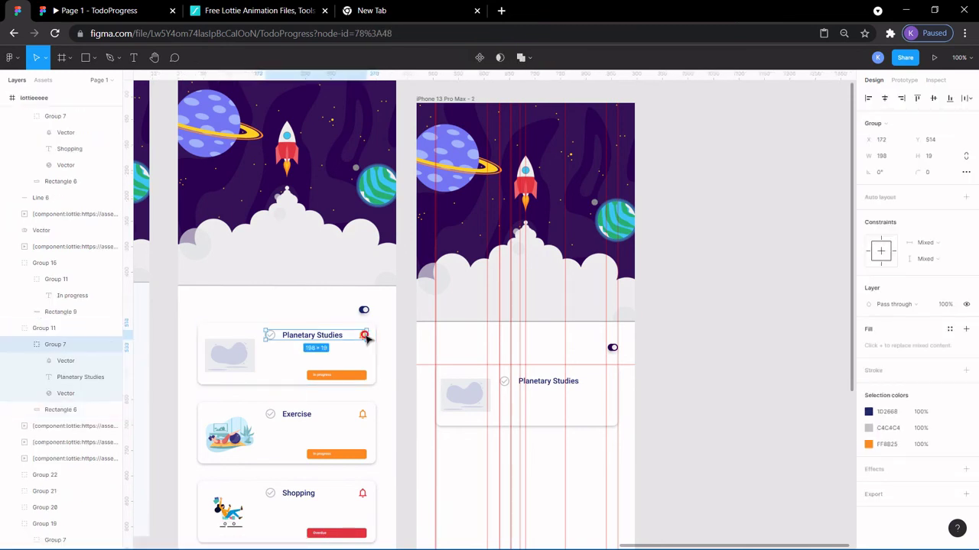
pyautogui.click(366, 339)
pyautogui.hotkey('ctrl', 'v')
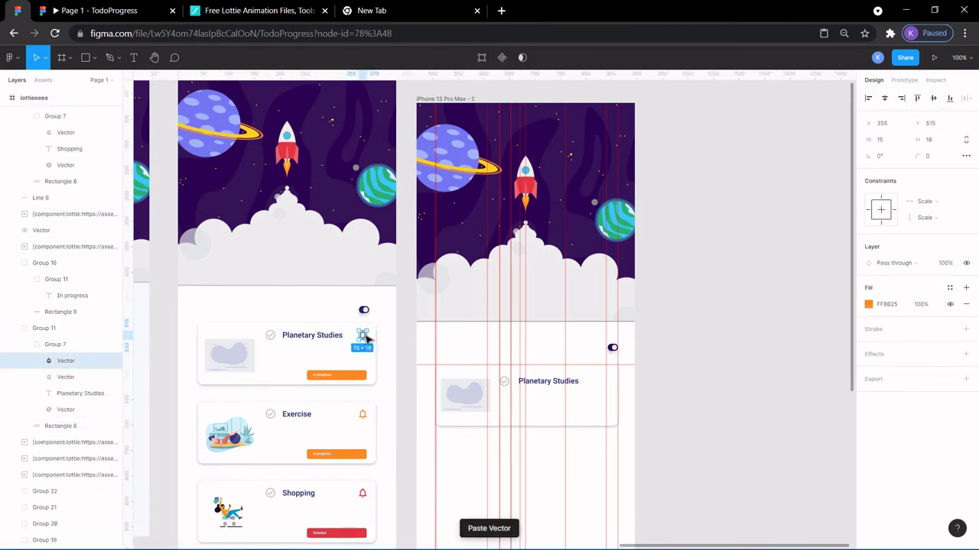
pyautogui.moveTo(364, 338); pyautogui.dragTo(611, 383)
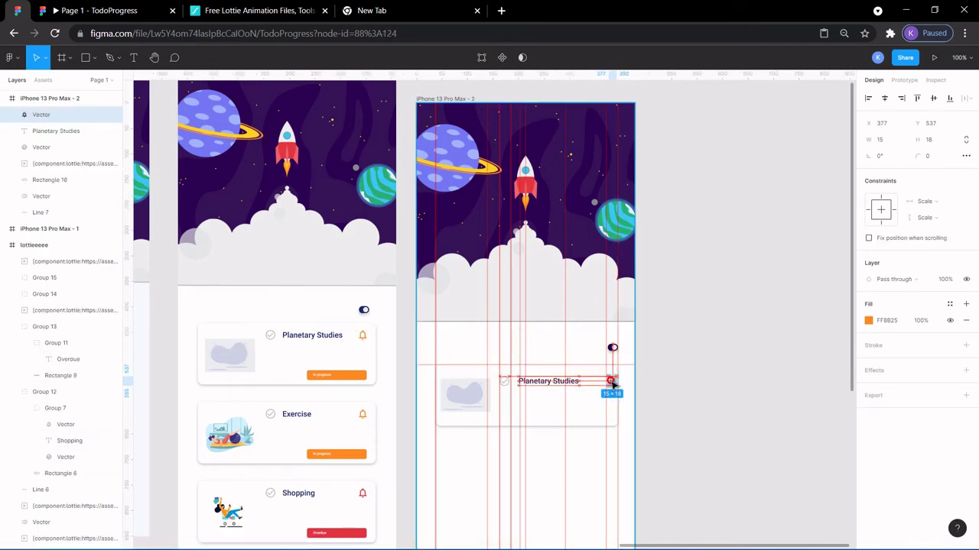
pyautogui.click(699, 395)
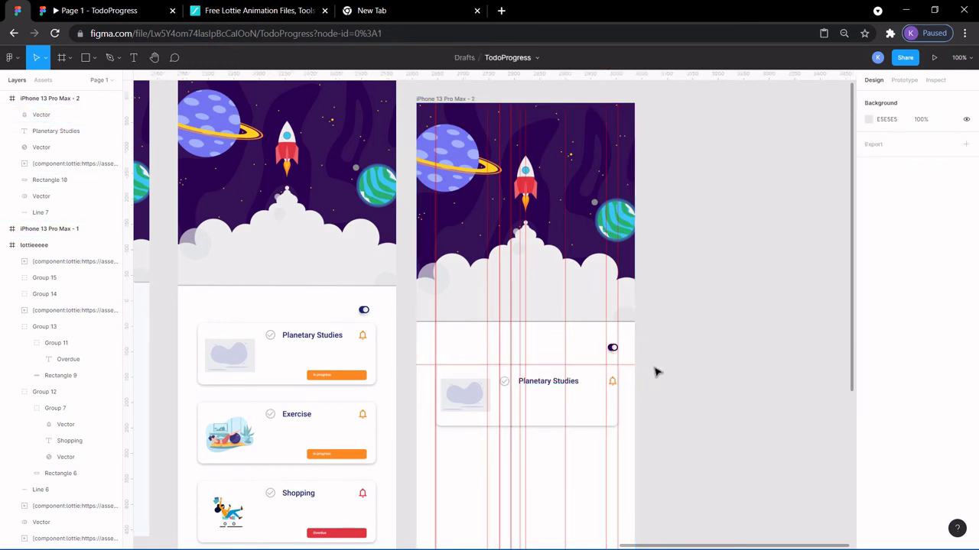
# Step: Try a darker, muted fill colour on the new card's bell icon and undo the change
pyautogui.click(612, 380)
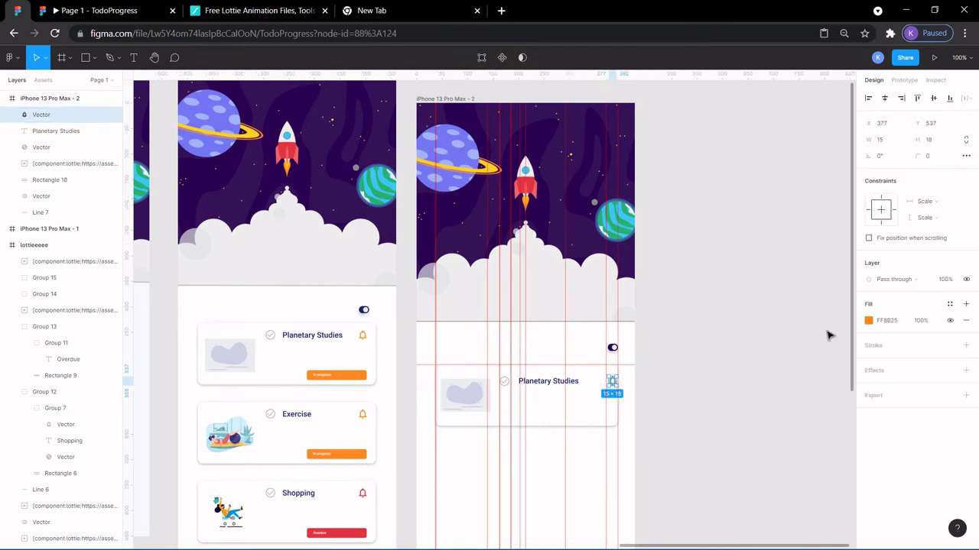
pyautogui.click(869, 321)
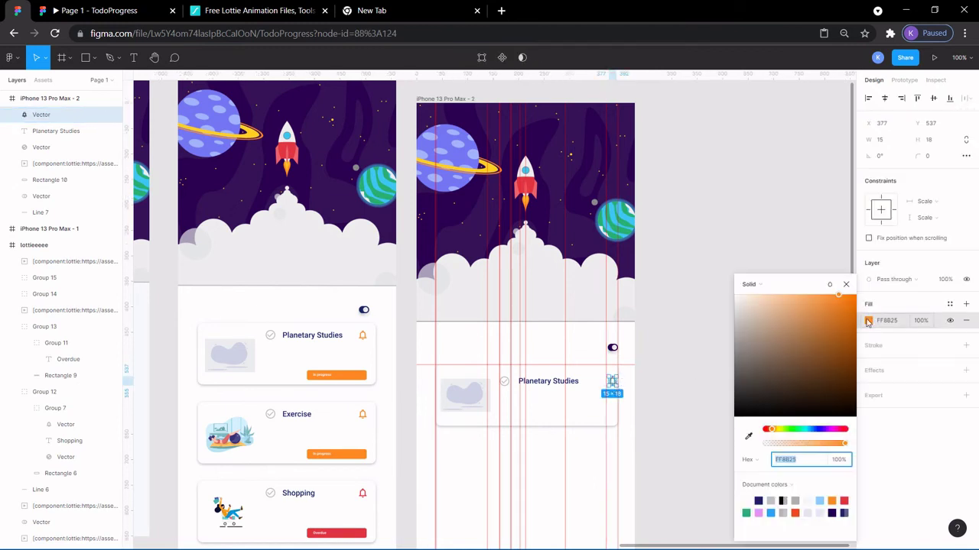
pyautogui.moveTo(821, 305); pyautogui.dragTo(812, 340)
pyautogui.click(804, 247)
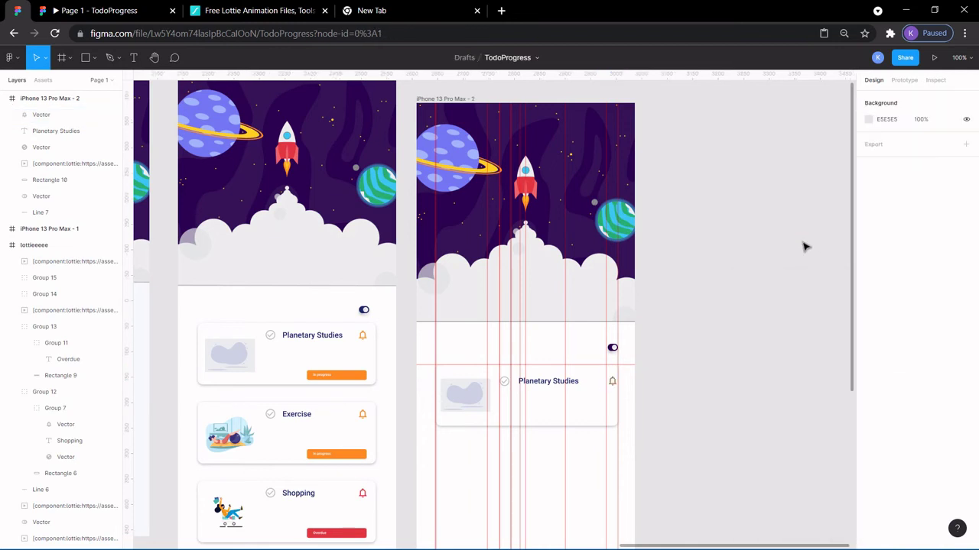
pyautogui.hotkey('ctrl', 'z')
pyautogui.click(804, 246)
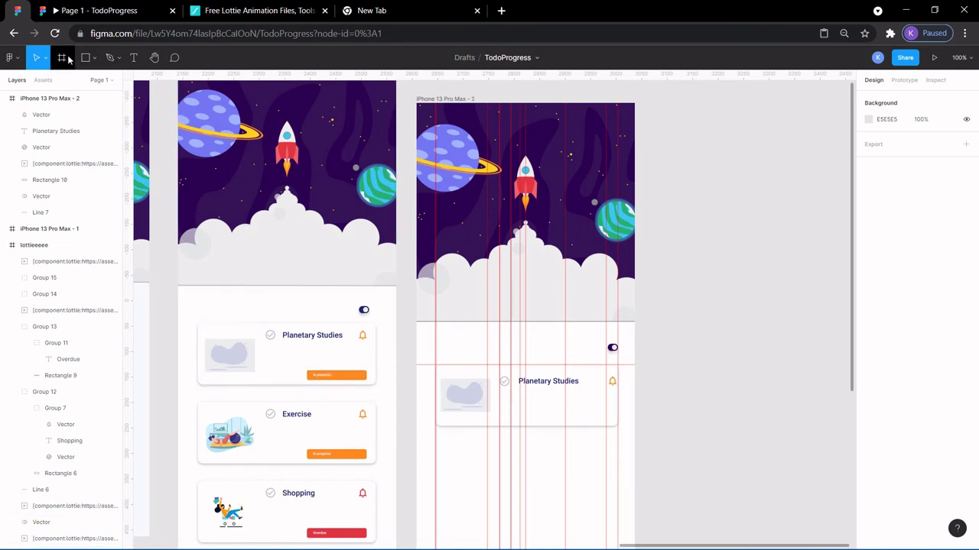
# Step: Draw a status bar rectangle of about 142 × 20 in the new card's lower-right area, at about X 233, Y 603
pyautogui.click(94, 59)
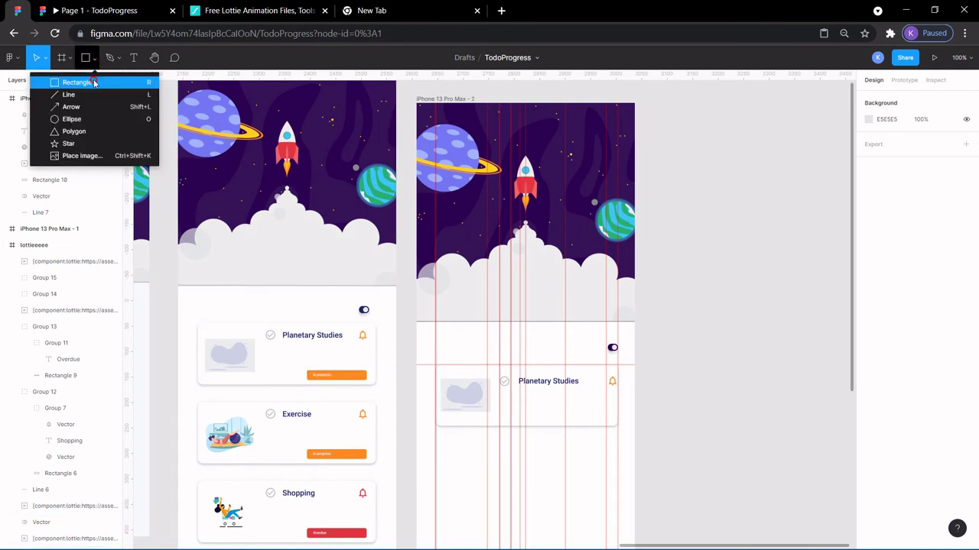
pyautogui.click(92, 82)
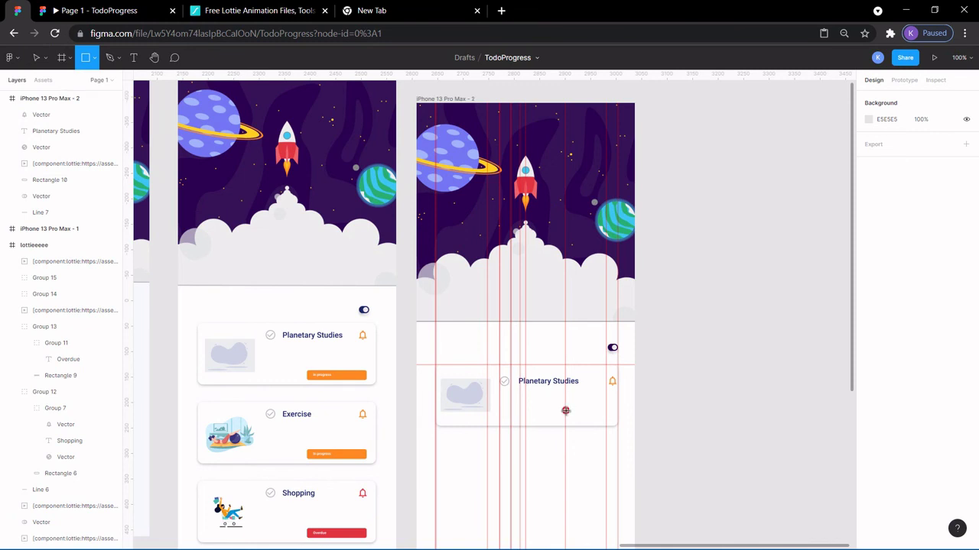
pyautogui.moveTo(565, 411)
pyautogui.mouseDown()
pyautogui.moveTo(607, 423)
pyautogui.moveTo(535, 415)
pyautogui.mouseUp()
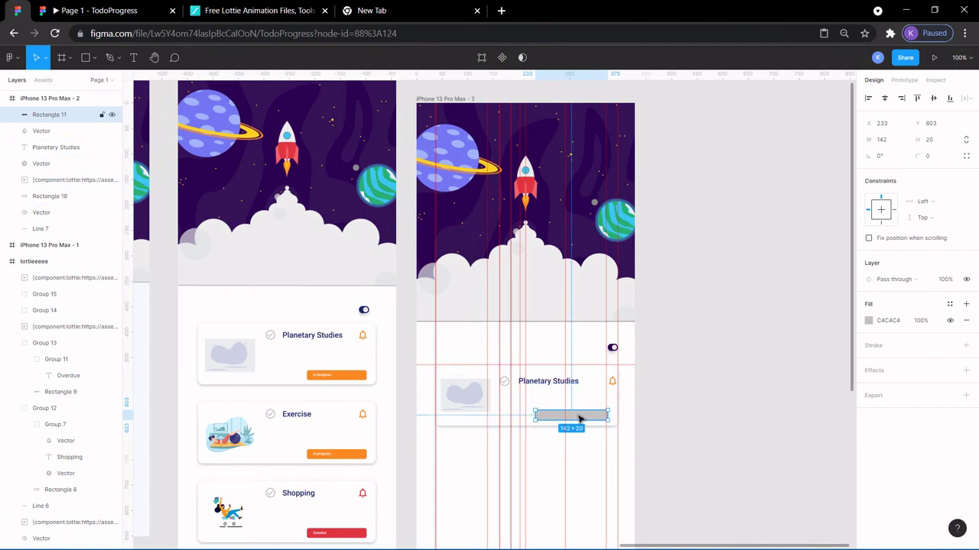
pyautogui.click(677, 406)
# Step: Try a corner radius of 10 on the new status bar rectangle
pyautogui.click(594, 419)
pyautogui.click(931, 158)
pyautogui.write('10')
pyautogui.press('Return')
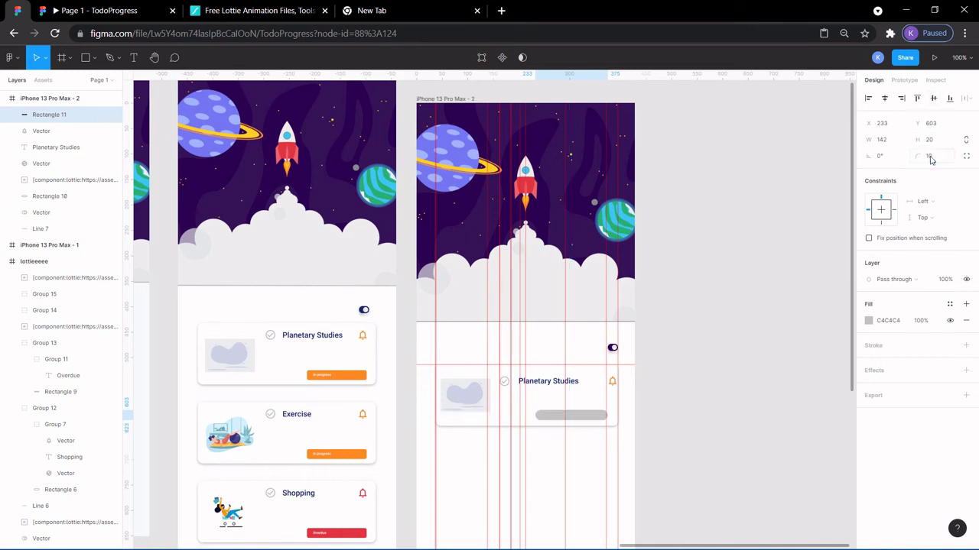
# Step: Set the status bar rectangle's corner radius to 5
pyautogui.click(930, 159)
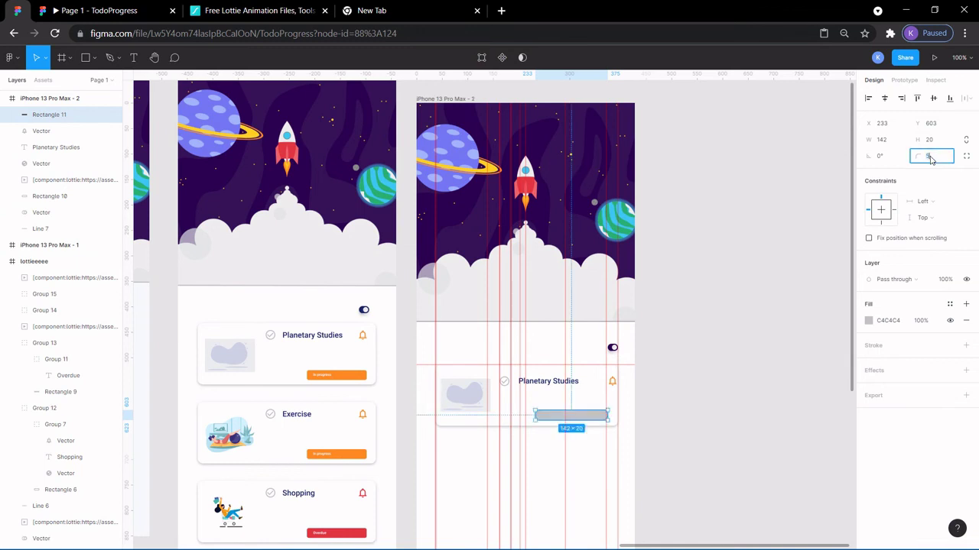
pyautogui.write('5')
pyautogui.press('Return')
pyautogui.click(795, 216)
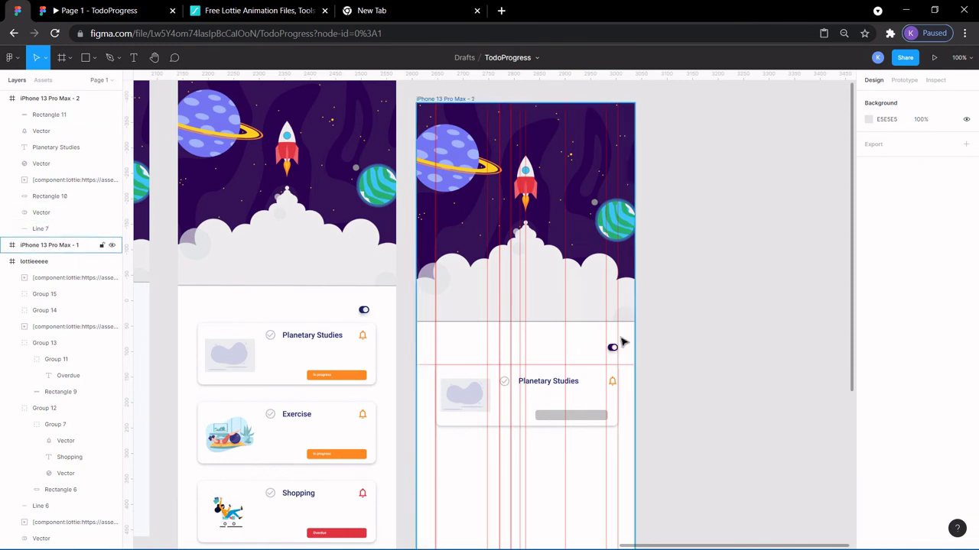
# Step: Fill the status bar rectangle with the document's orange colour FF8B25
pyautogui.click(600, 416)
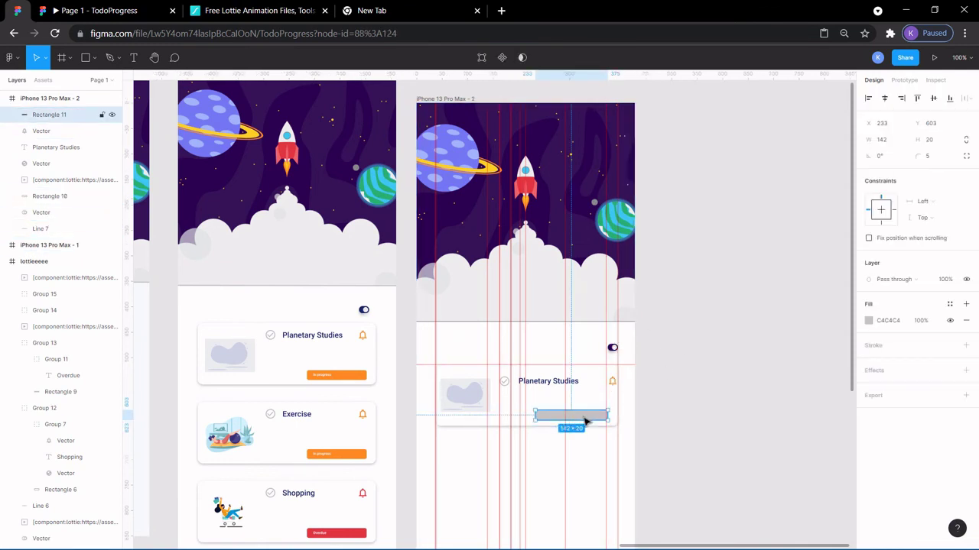
pyautogui.click(870, 321)
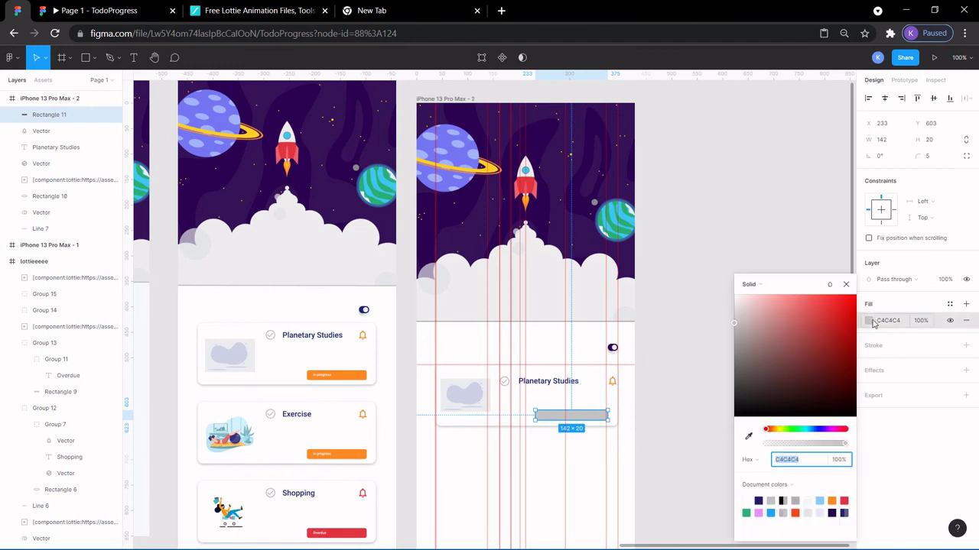
pyautogui.click(749, 436)
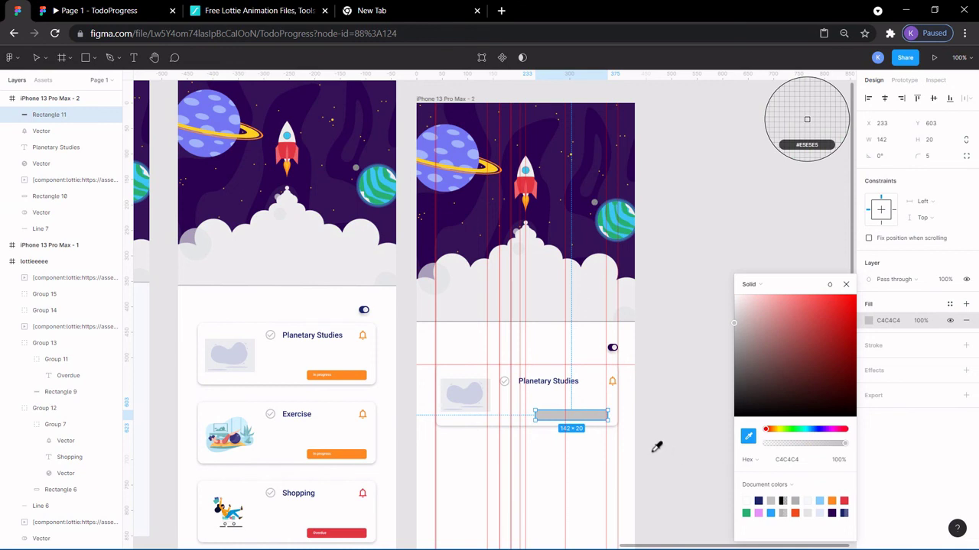
pyautogui.click(837, 499)
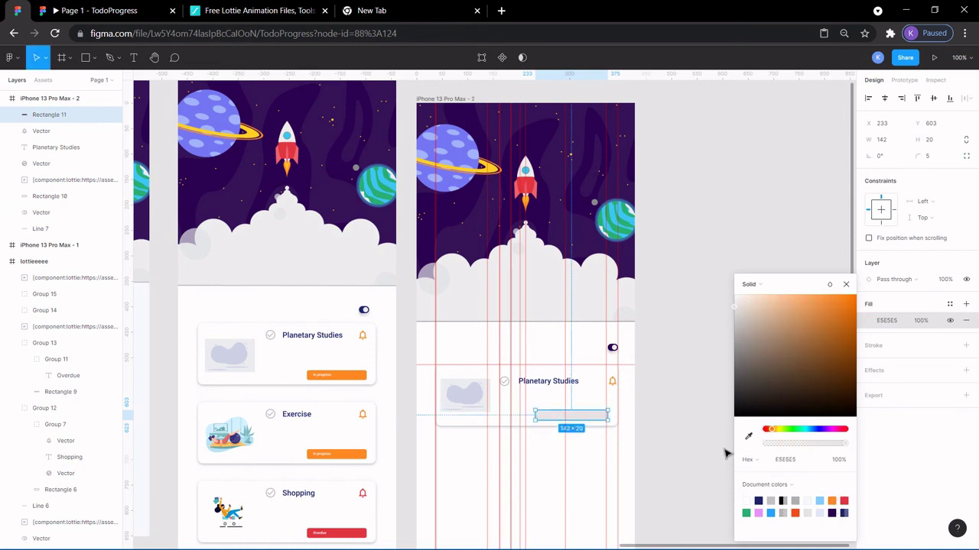
pyautogui.click(832, 501)
pyautogui.click(845, 285)
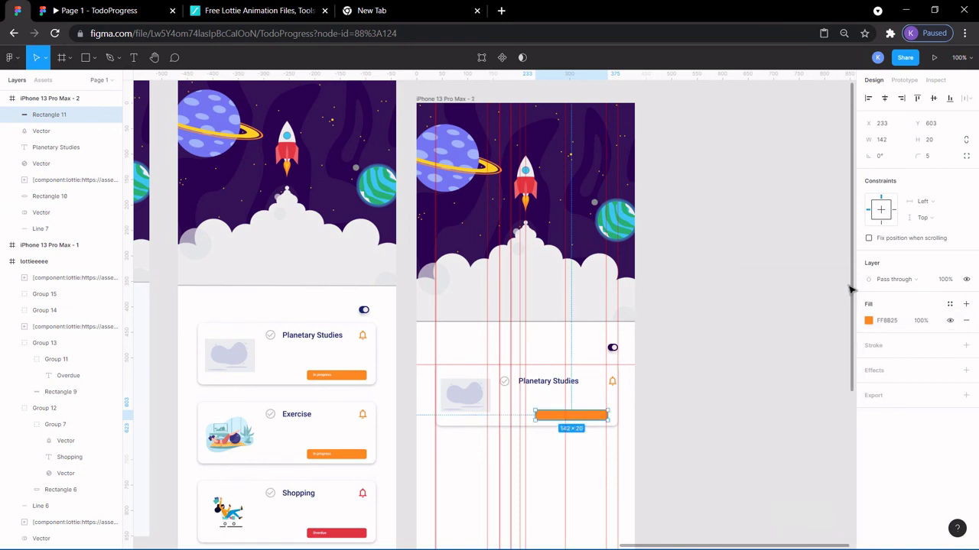
# Step: Copy the "In progress" label from the original Planetary Studies card onto the new card's orange status bar, at about X 248, Y 609
pyautogui.click(749, 255)
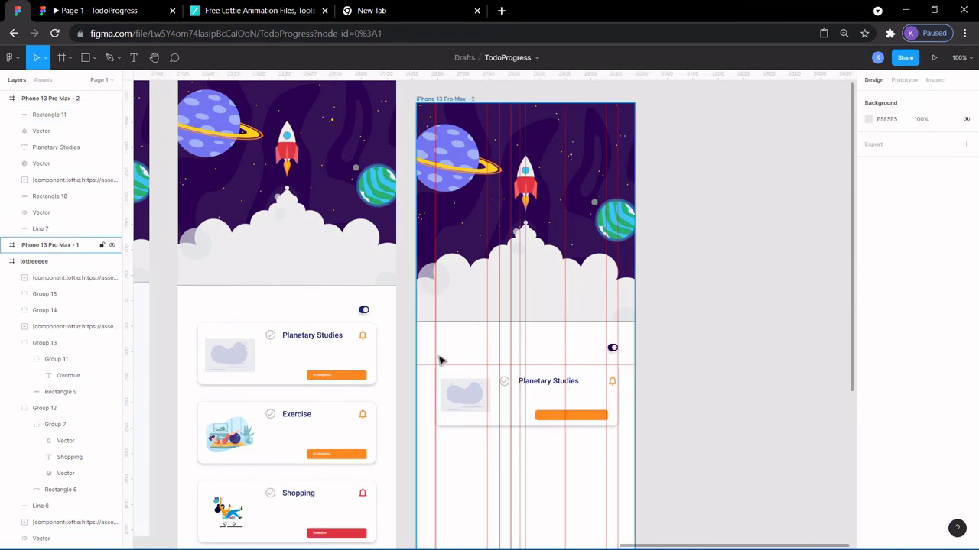
pyautogui.doubleClick(318, 378)
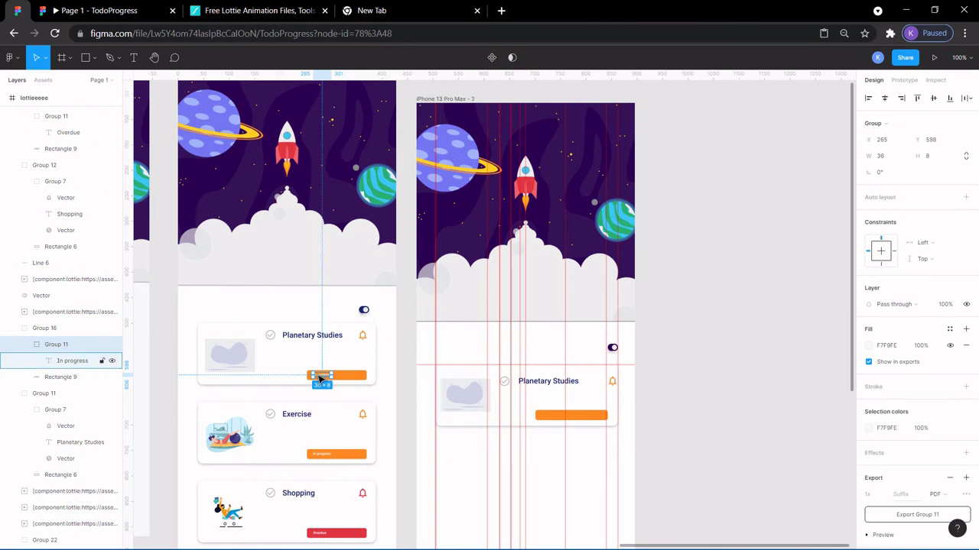
pyautogui.hotkey('ctrl', 'c')
pyautogui.hotkey('ctrl', 'v')
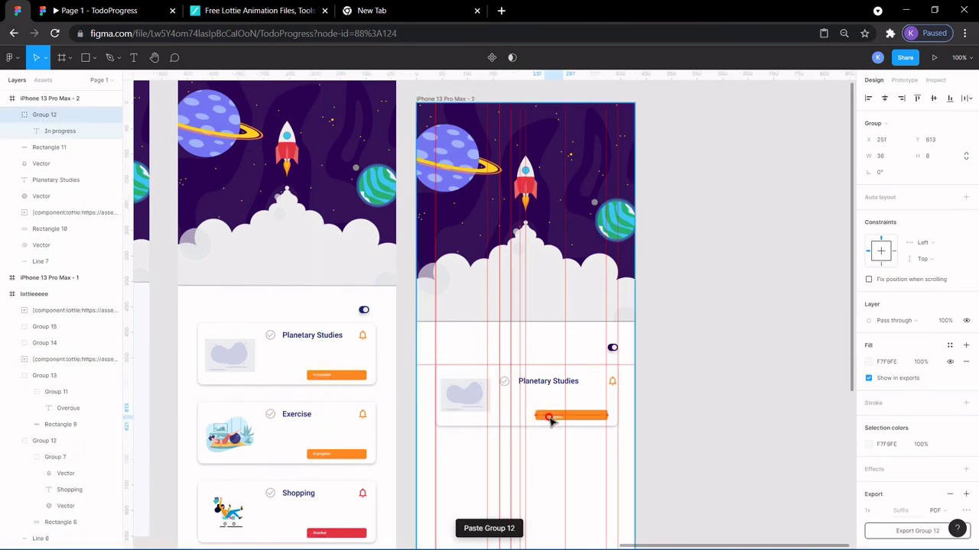
pyautogui.moveTo(550, 420); pyautogui.dragTo(549, 416)
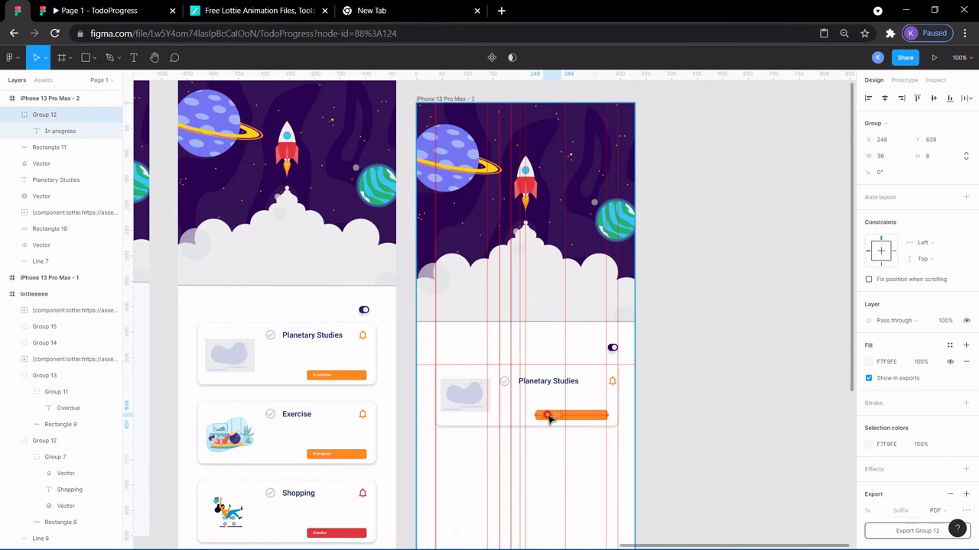
pyautogui.click(679, 408)
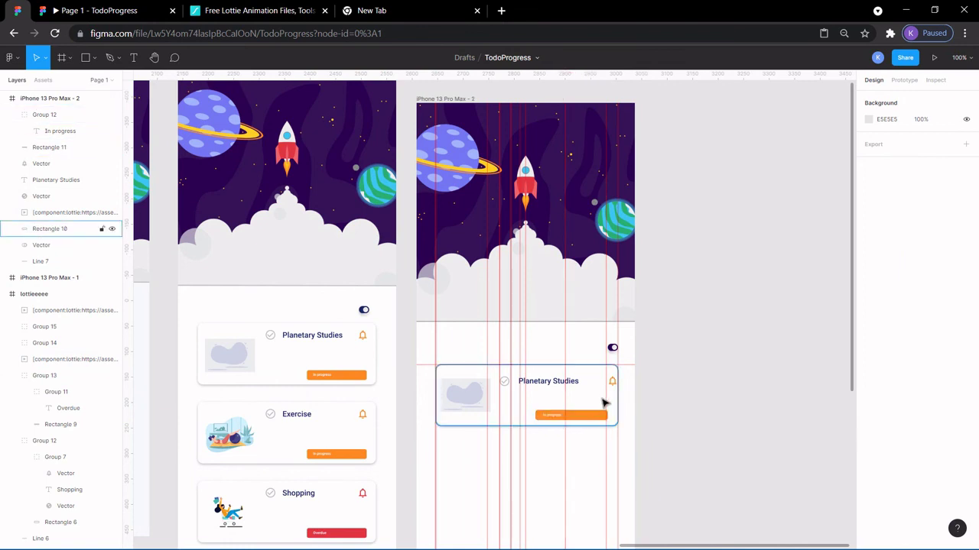
pyautogui.scroll(-5, 388, 477)
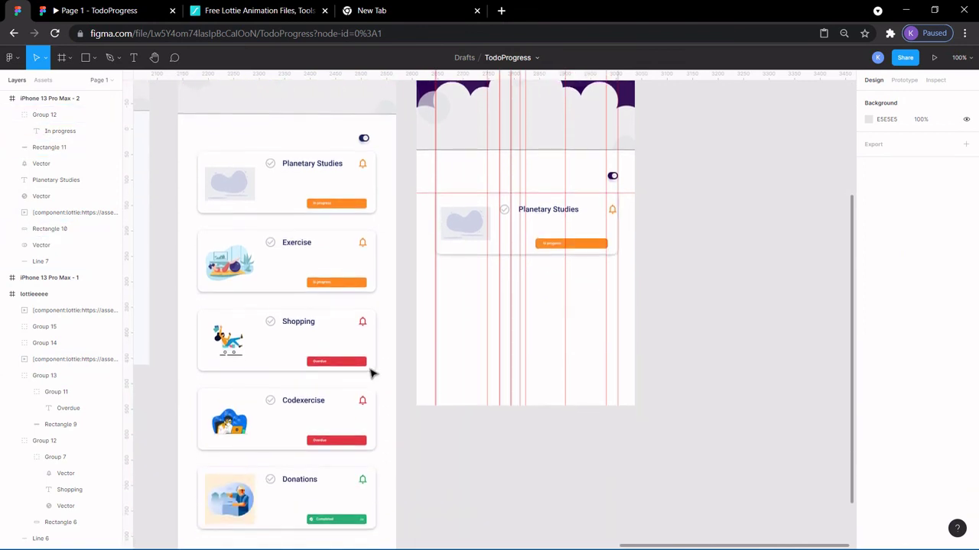